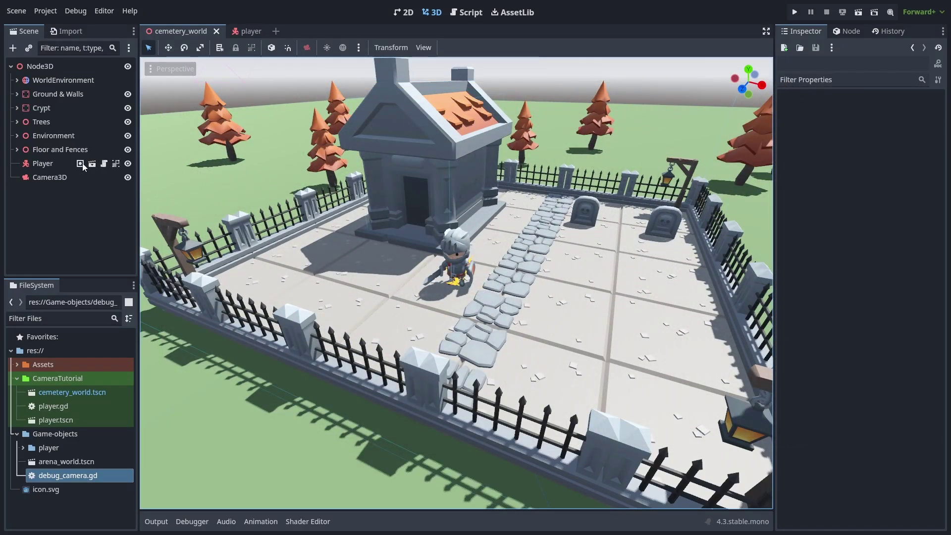
Open the Player scene in its own tab and orbit the view around the knight.
click(54, 163)
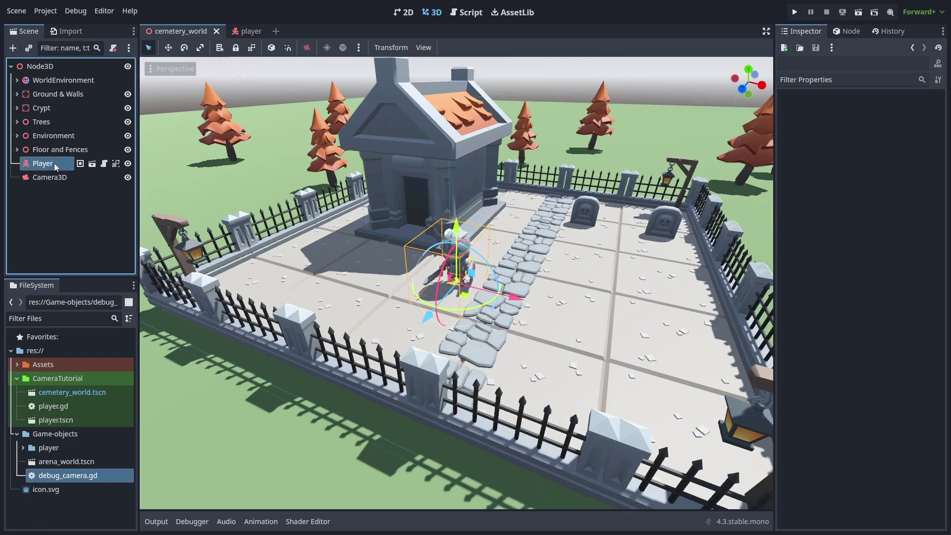
click(79, 163)
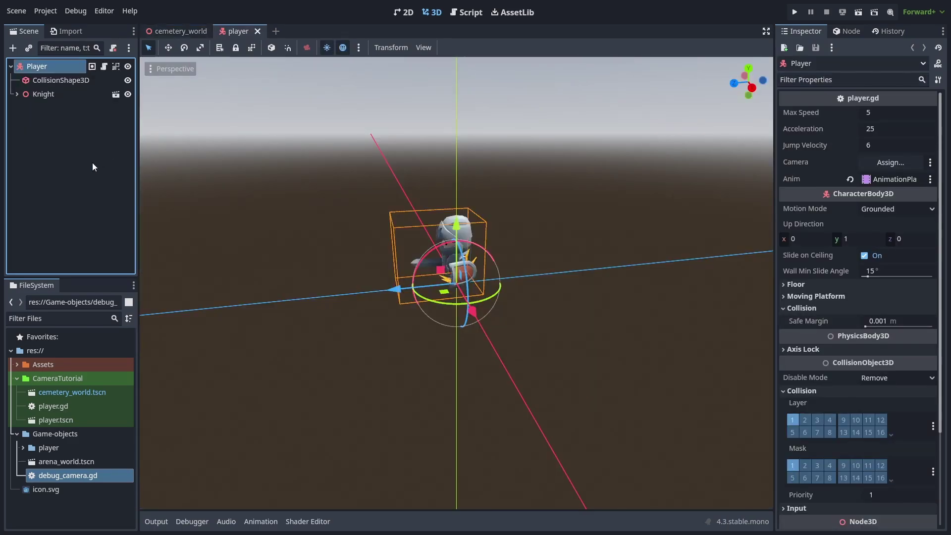
click(199, 198)
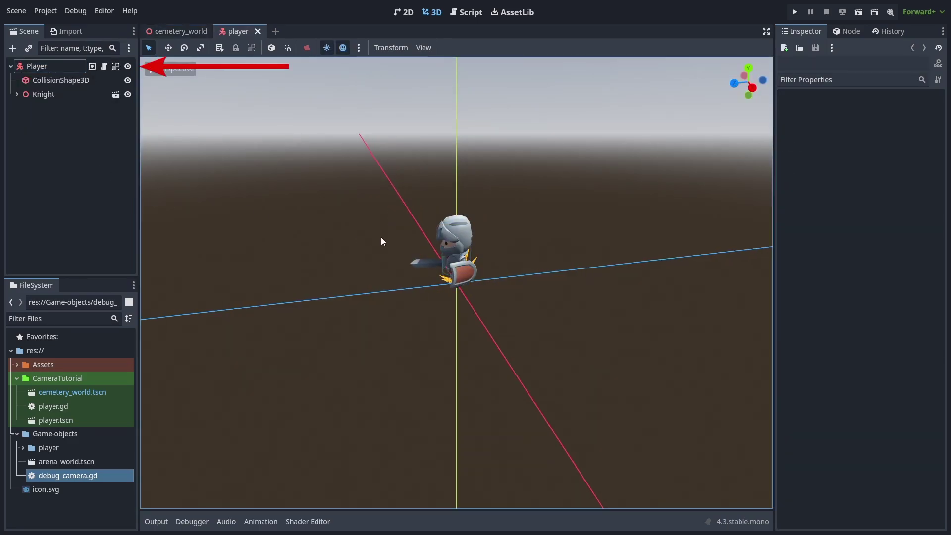
middle_drag(381, 237, 422, 251)
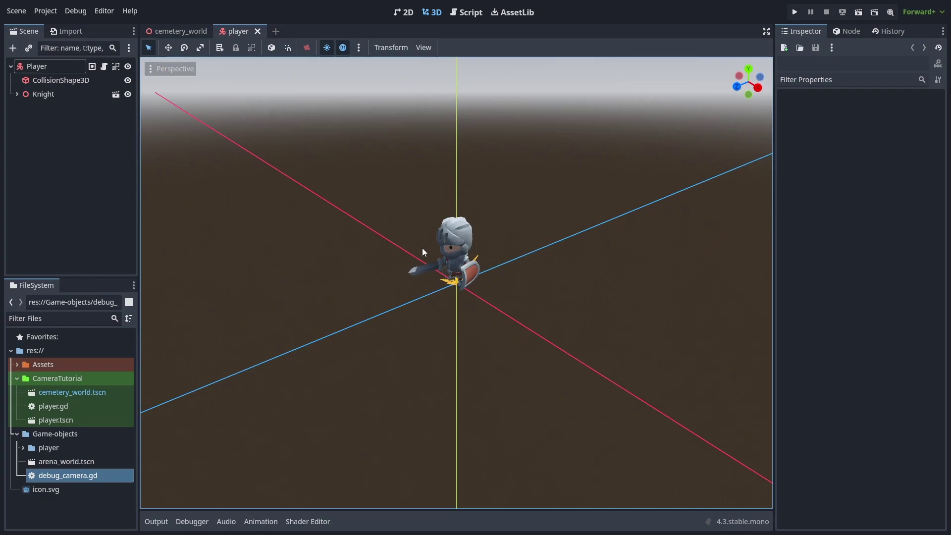
Add a SpringArm3D child to Player with a Camera3D nested under it.
click(56, 69)
click(18, 50)
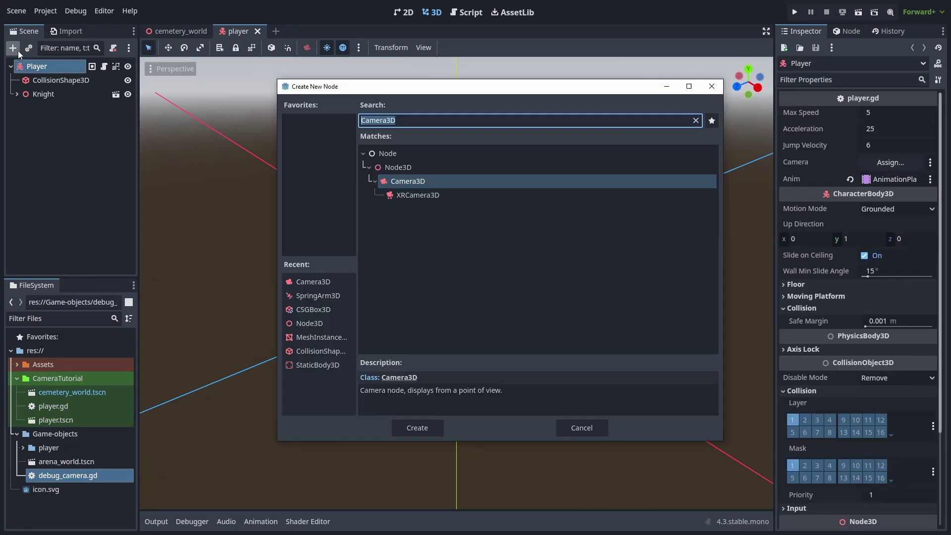
text(springar)
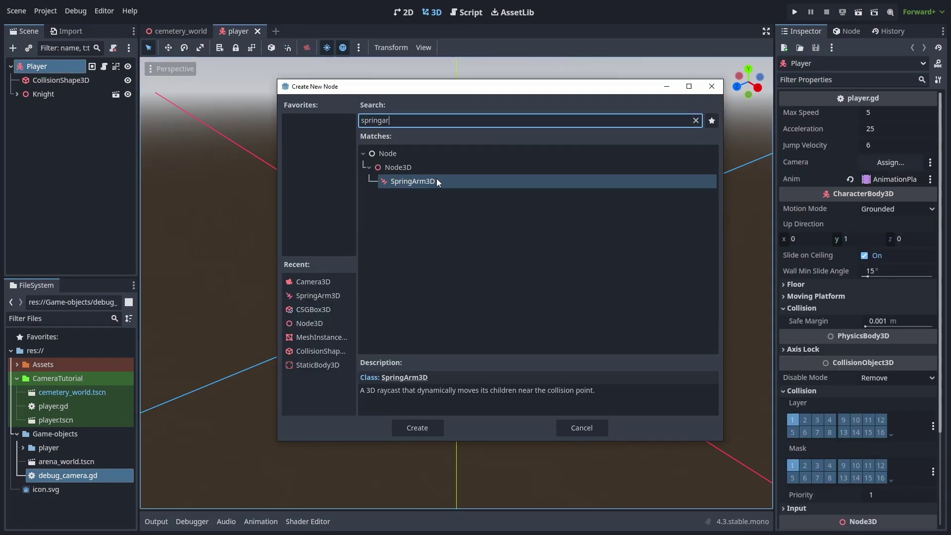
click(436, 179)
click(429, 427)
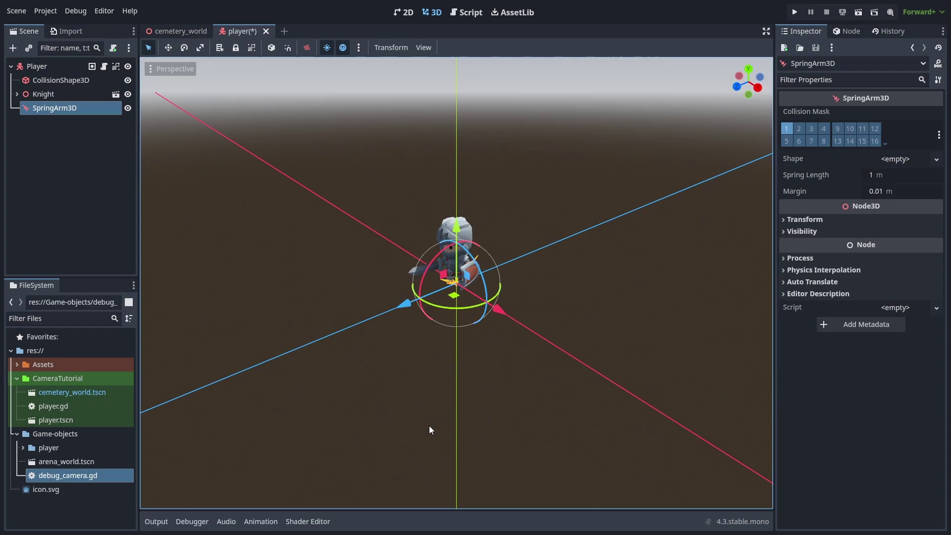
click(13, 47)
text(camera)
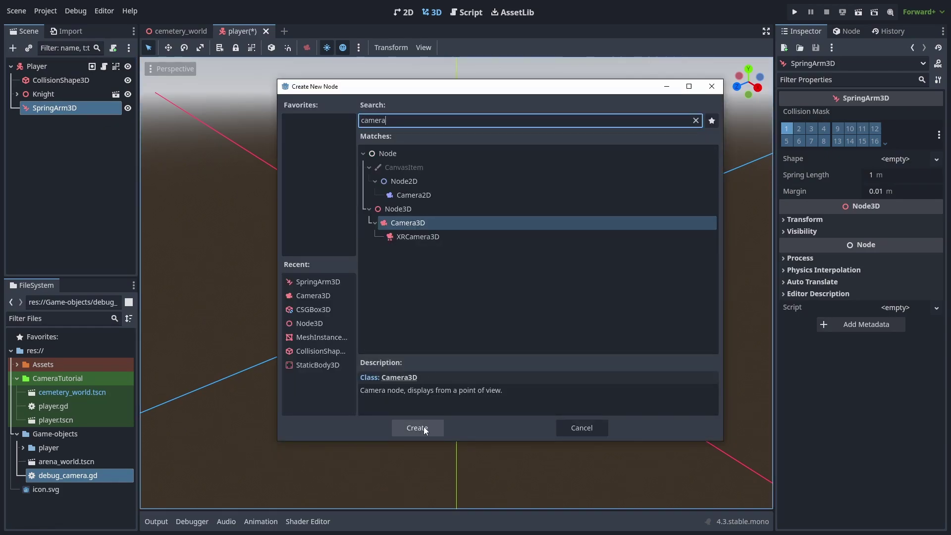
click(424, 427)
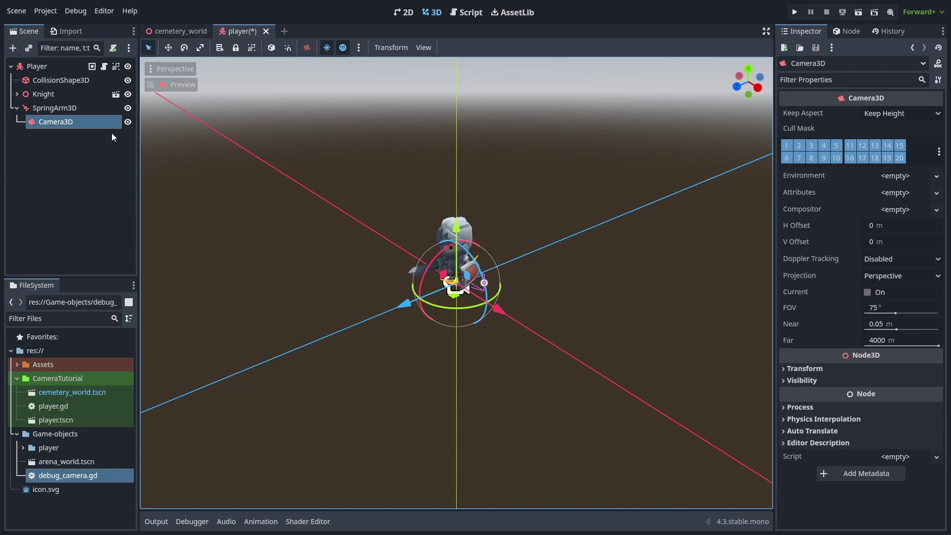
Raise the SpringArm3D 1.5 units above the character.
click(80, 108)
middle_drag(405, 237, 501, 323)
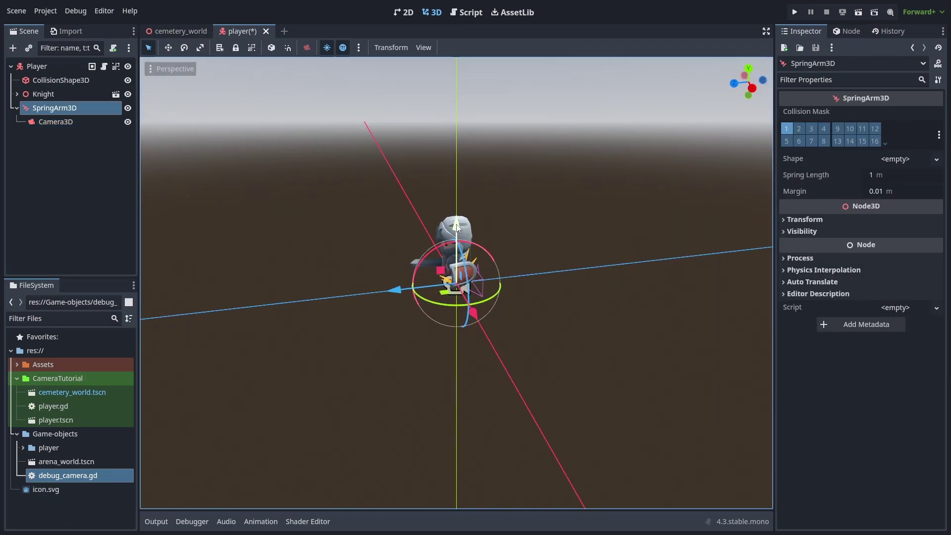
drag(456, 227, 456, 181)
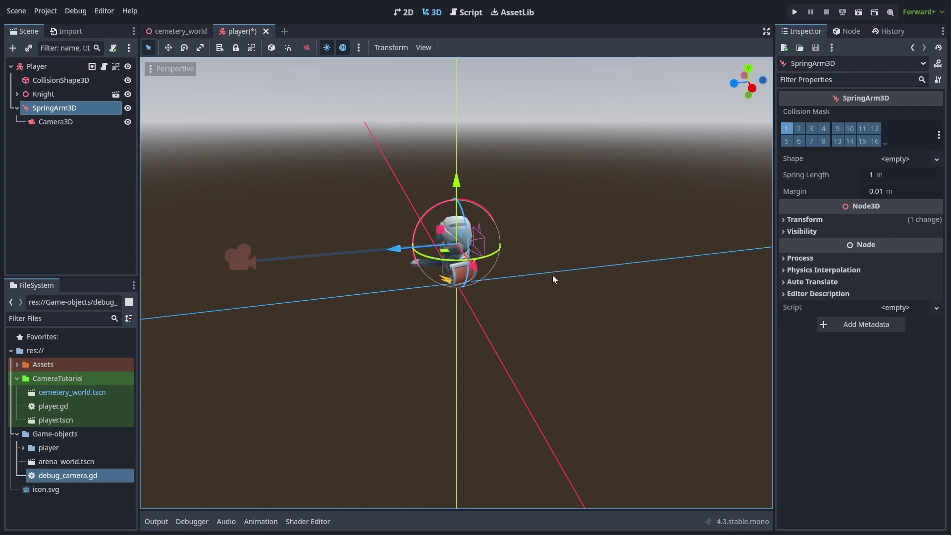
click(68, 121)
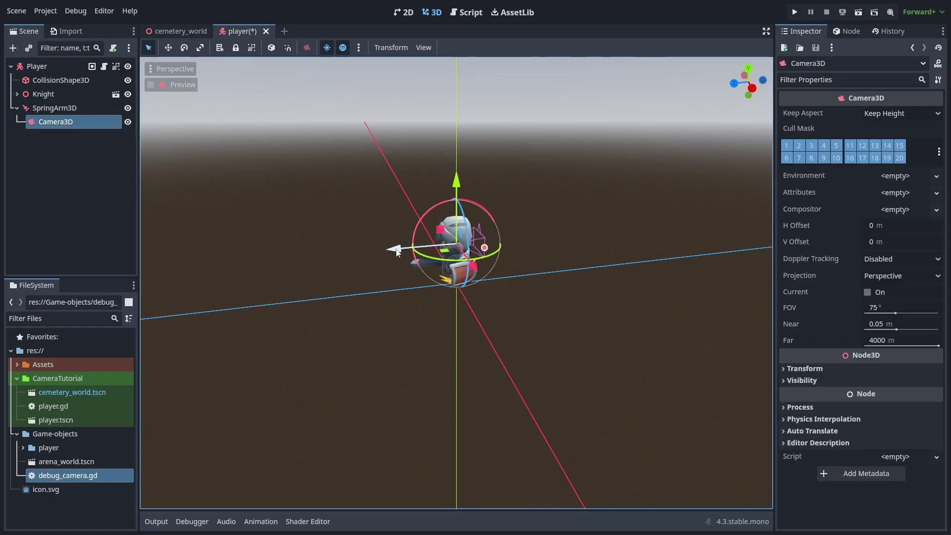
drag(393, 247, 211, 270)
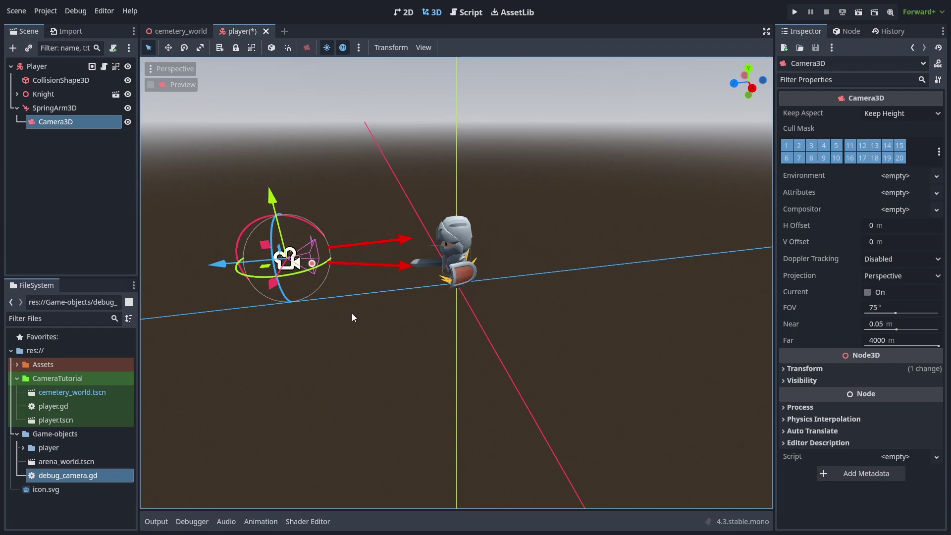
key(ctrl+z)
click(64, 111)
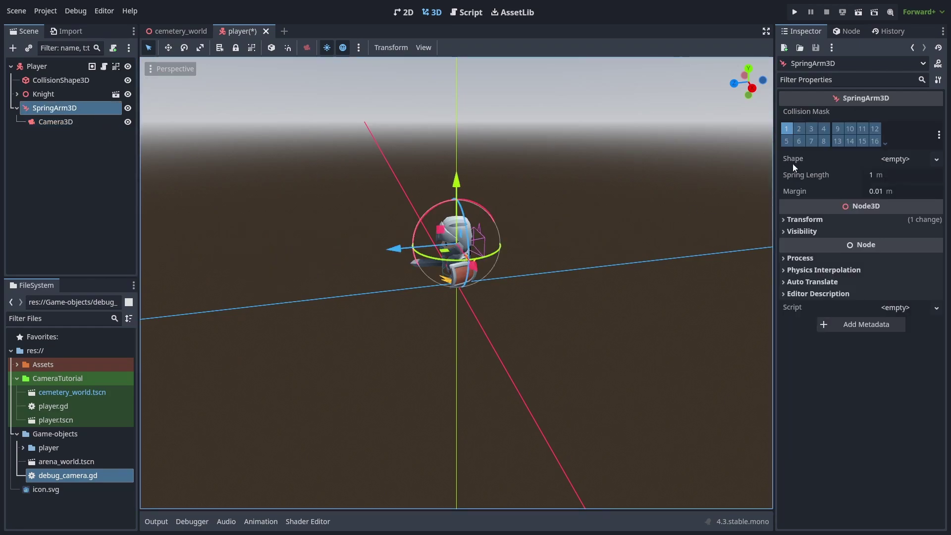
click(899, 160)
click(871, 191)
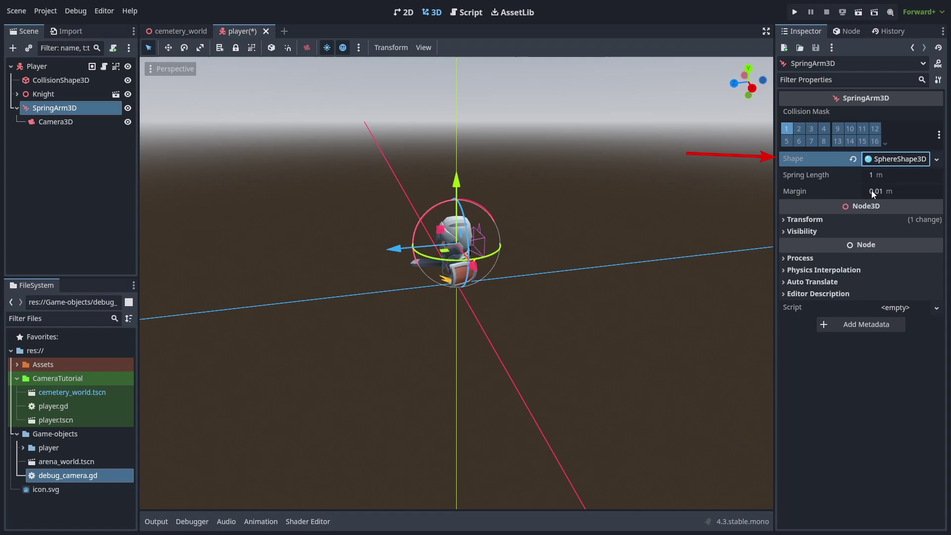
click(889, 163)
click(889, 162)
click(854, 158)
click(274, 183)
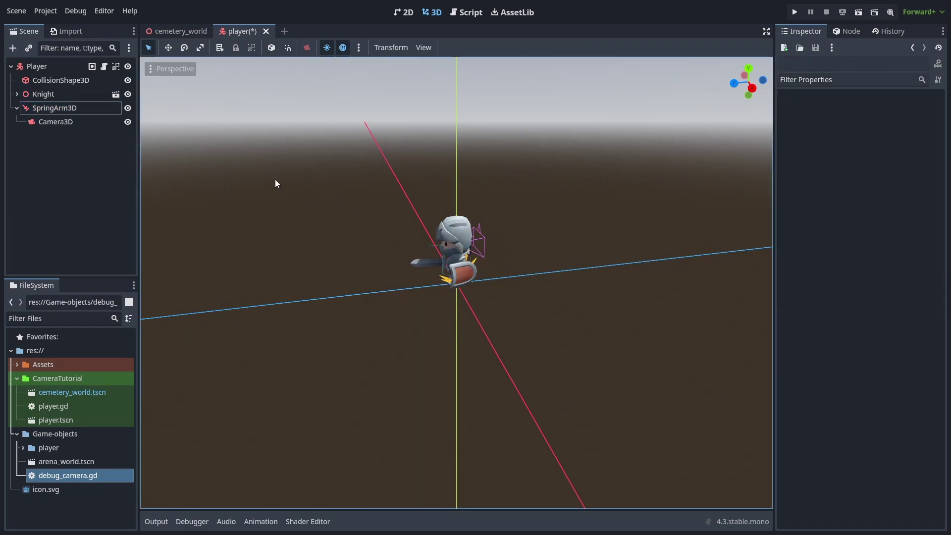
Attach a new script named camera_spring_arm.gd to the SpringArm3D node.
click(72, 109)
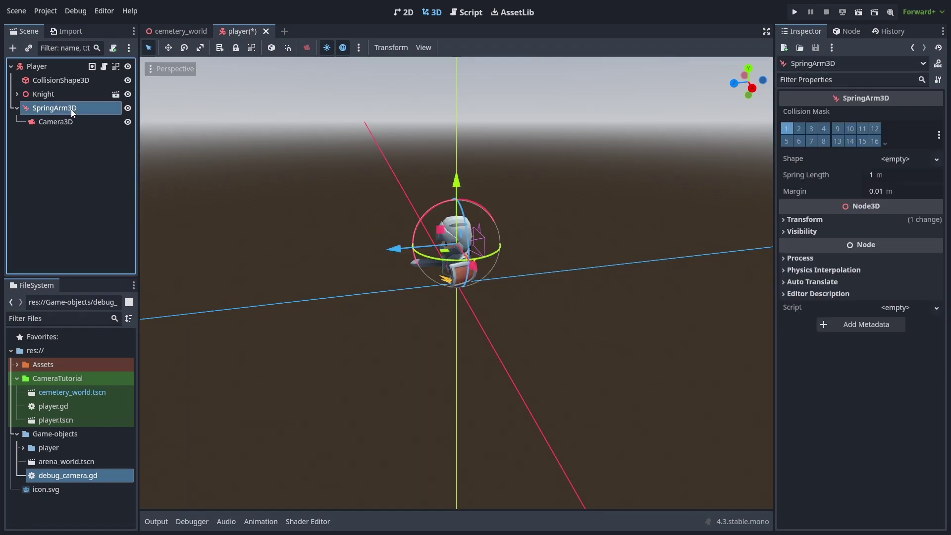
click(113, 49)
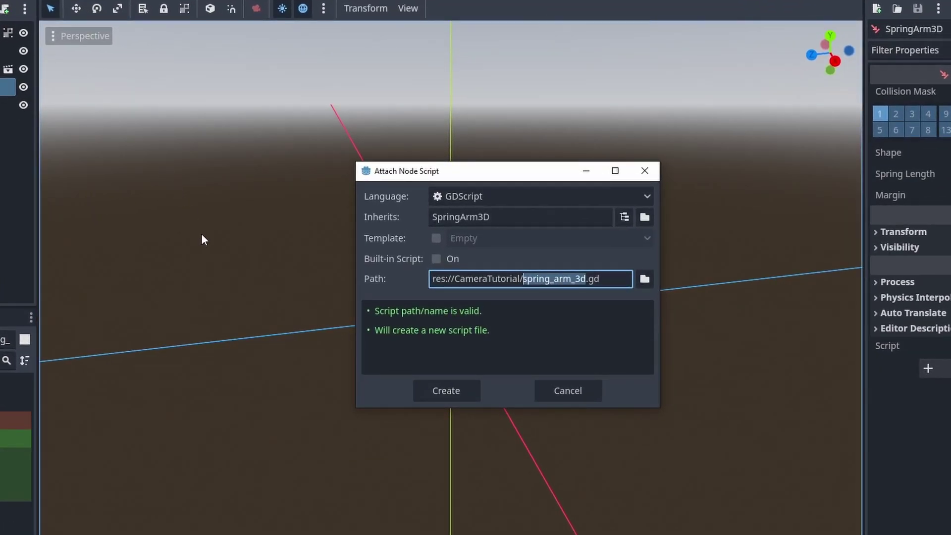
text(camera_spring)
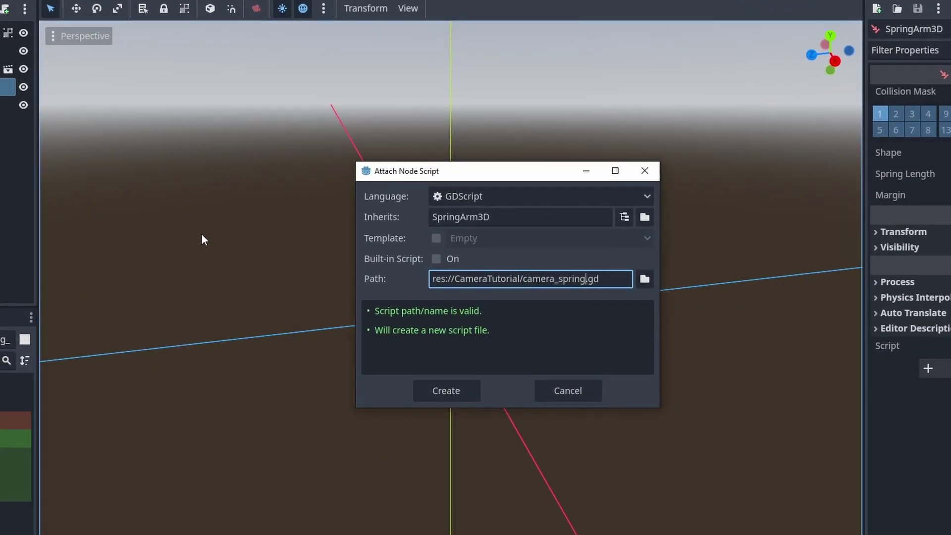
text(_arm)
click(440, 395)
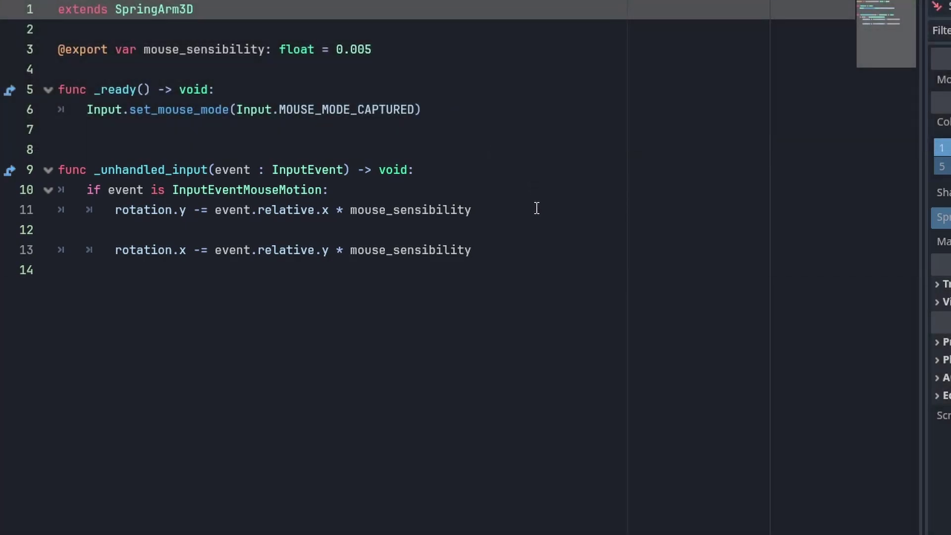
Set the spring arm length to 6 and playtest the camera orbiting the knight.
double_click(436, 209)
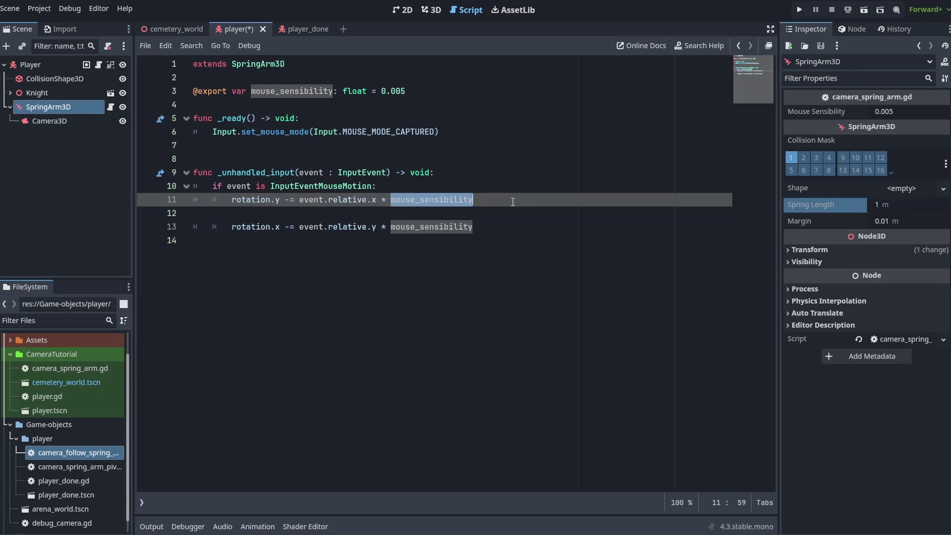
key(Up)
key(Up)
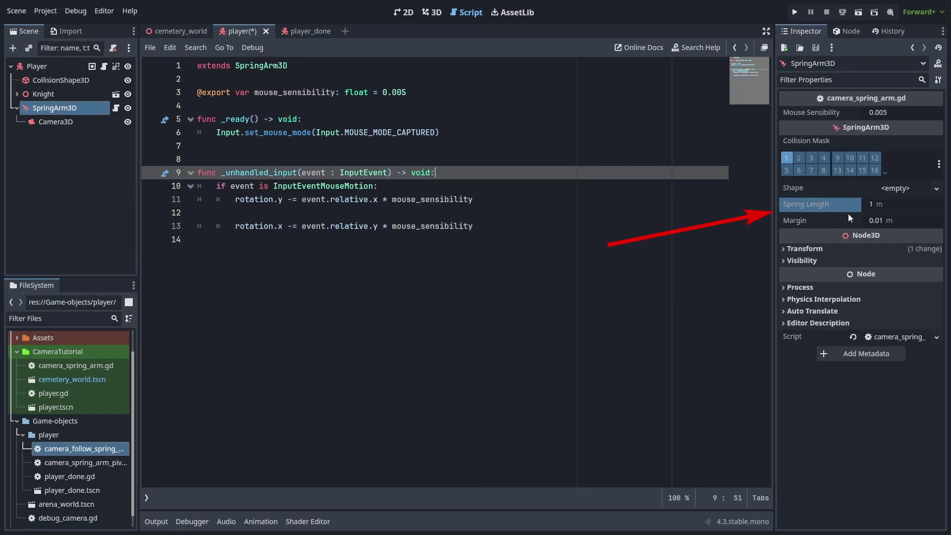
click(874, 205)
text(6)
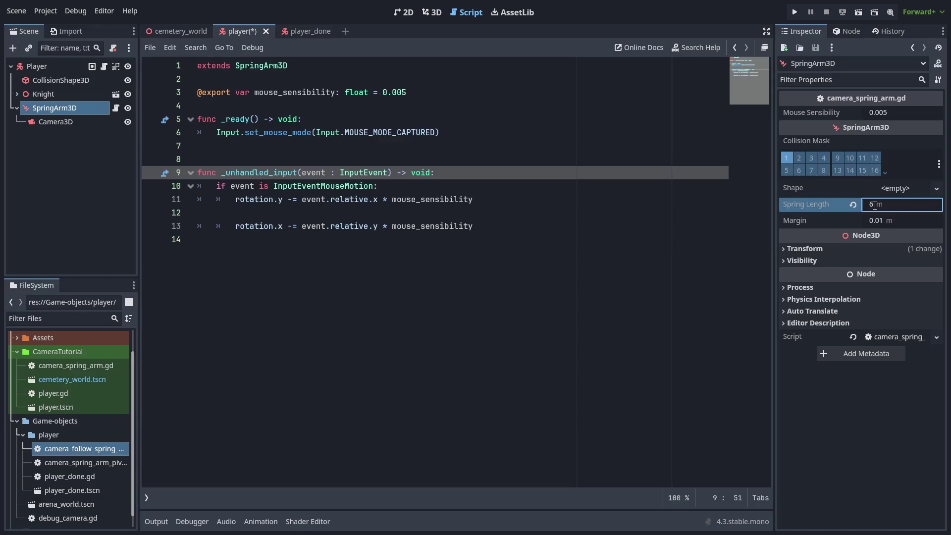
key(F5)
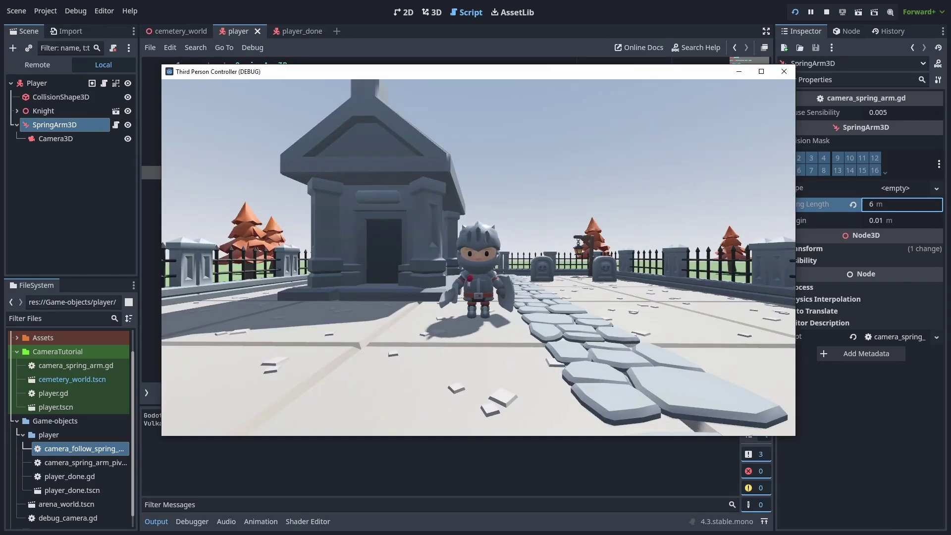
key(w)
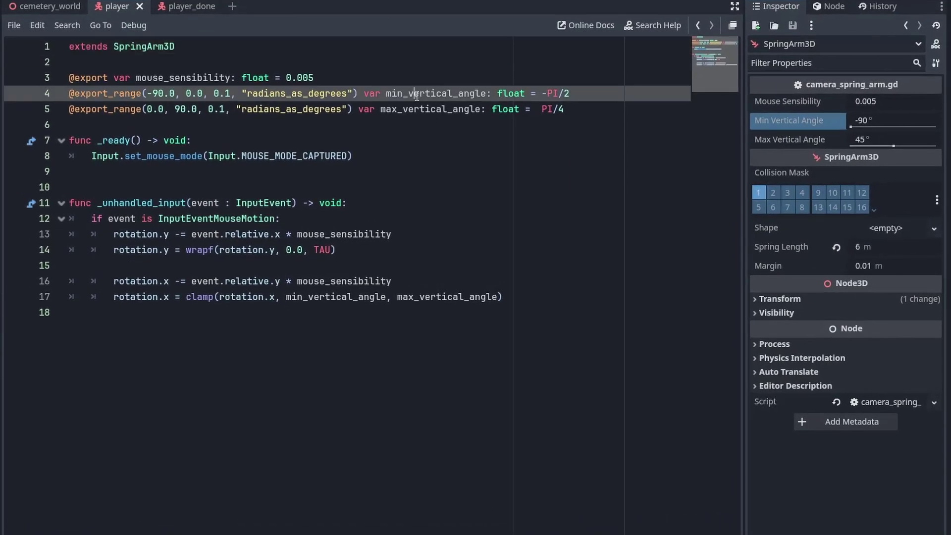
Check the min/max_vertical_angle variables, then save, playtest the orbit camera and stop.
double_click(416, 95)
double_click(417, 109)
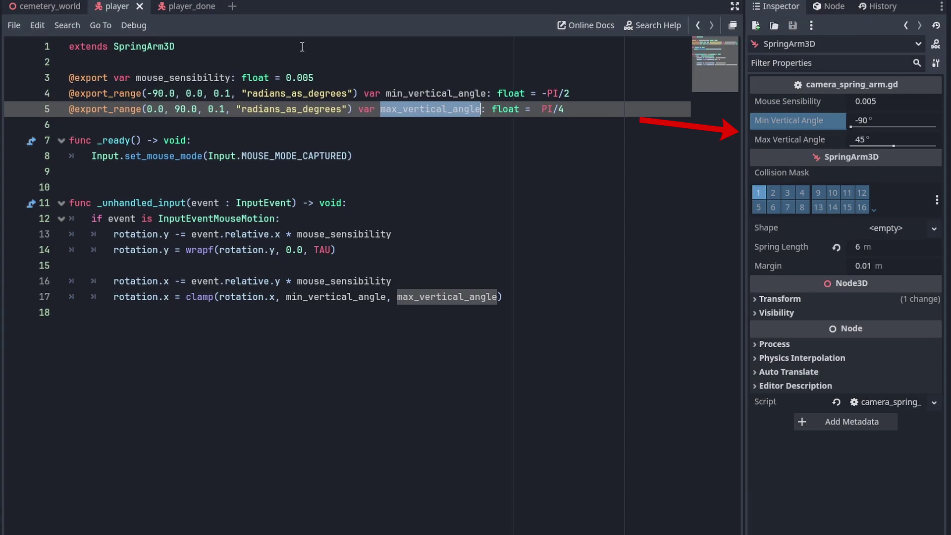
click(326, 46)
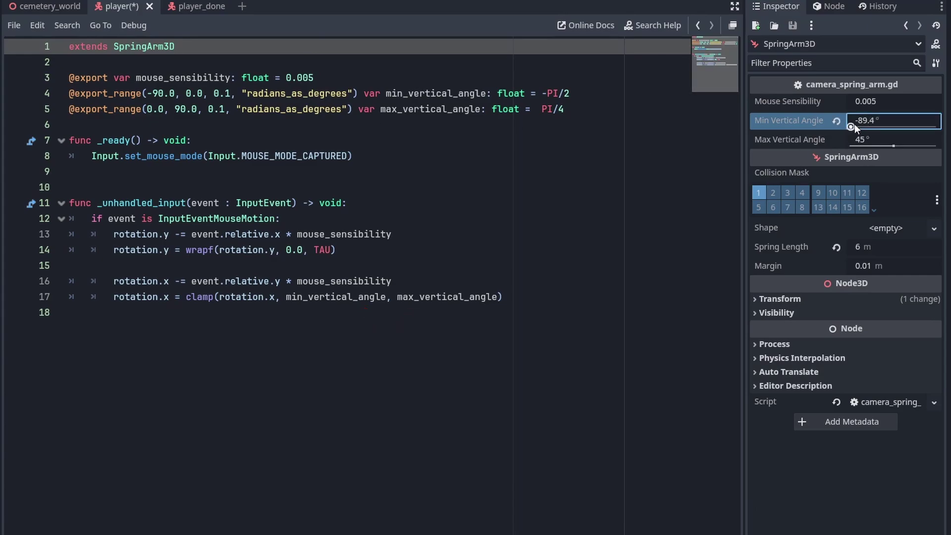
key(F5)
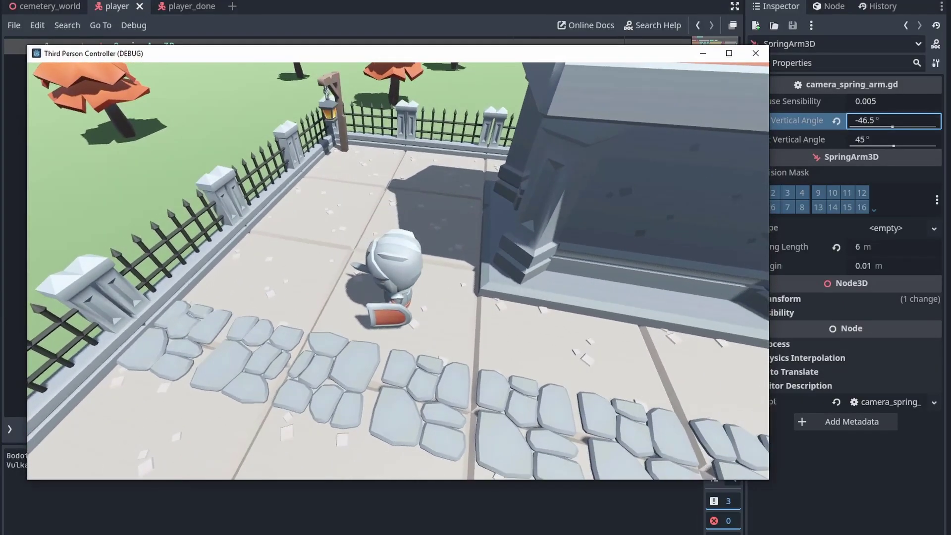
key(F8)
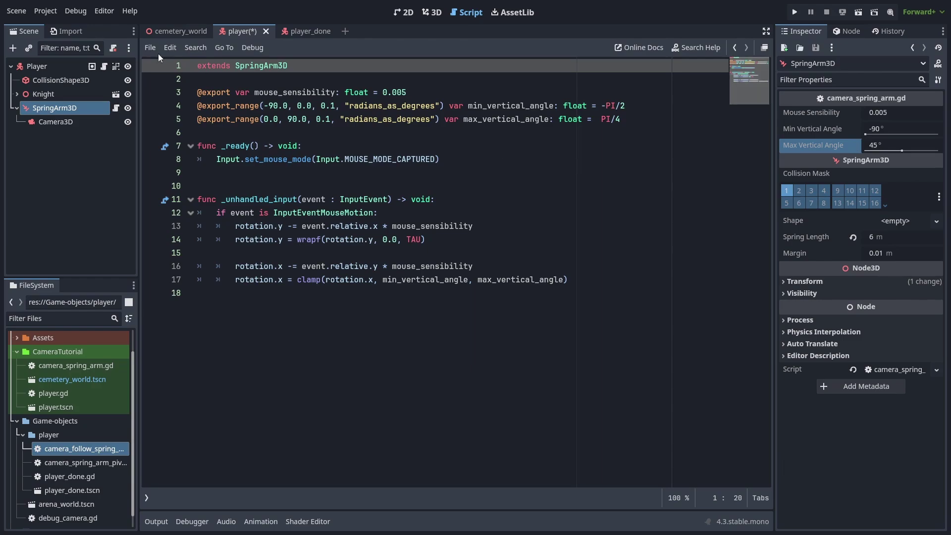
Create wheel_up, wheel_down and toggle_mouse_capture actions in the Project Settings Input Map.
click(55, 11)
click(59, 29)
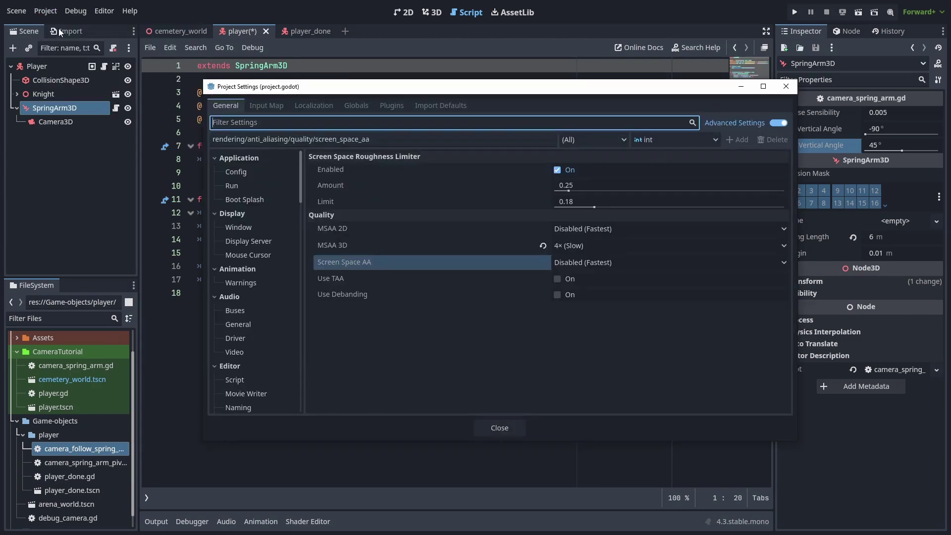
click(270, 105)
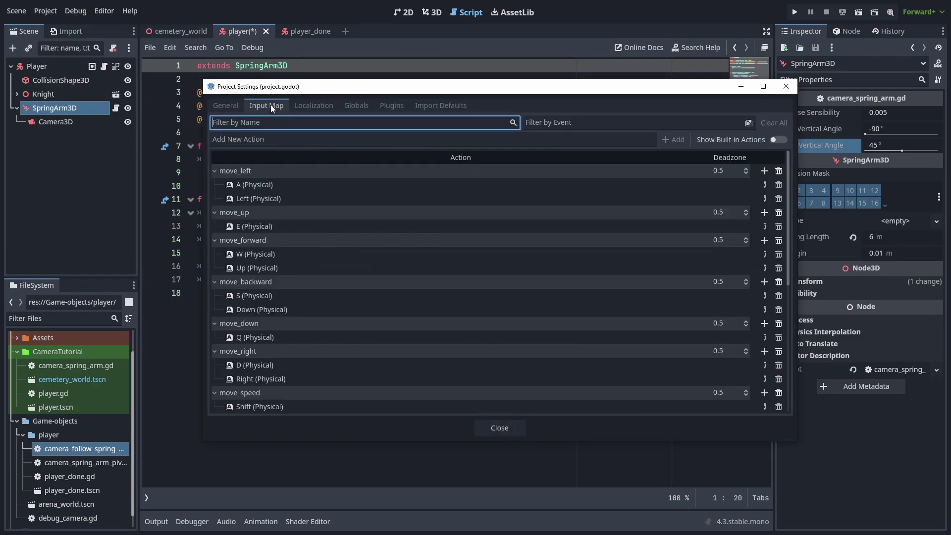
click(240, 140)
text(wheel)
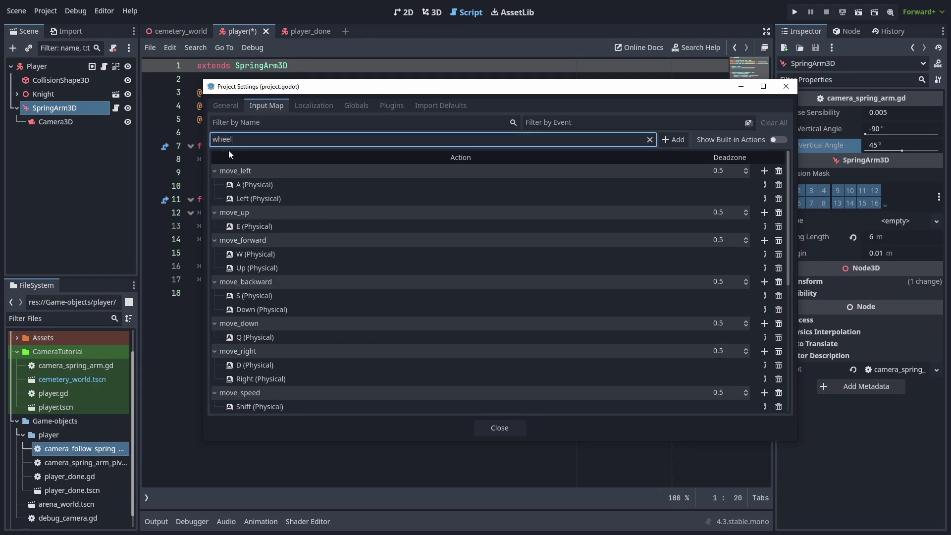
key(BackSpace)
key(BackSpace)
key(BackSpace)
text(wheel_down)
key(Return)
text(touse_capture)
key(Return)
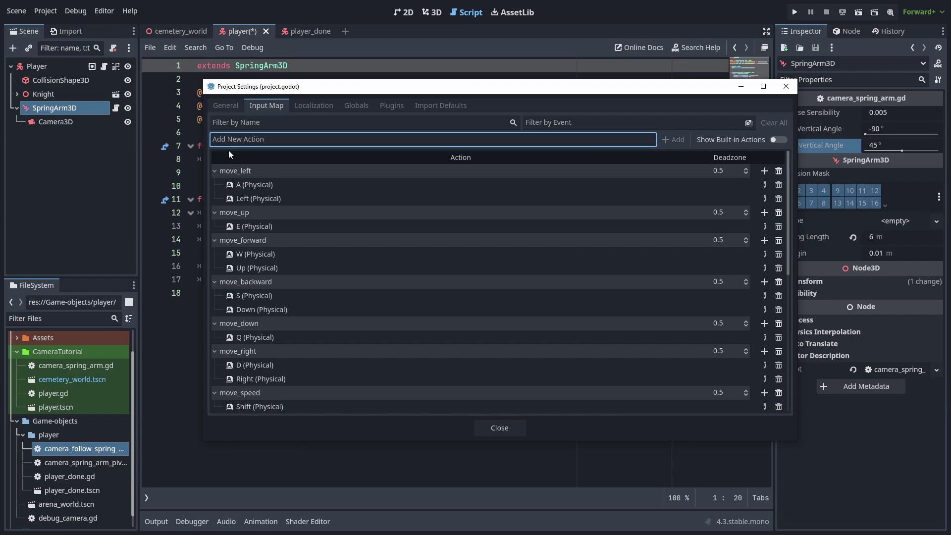
scroll(325, 257, down, 5)
Bind mouse wheel up to wheel_up and mouse wheel down to wheel_down.
double_click(340, 375)
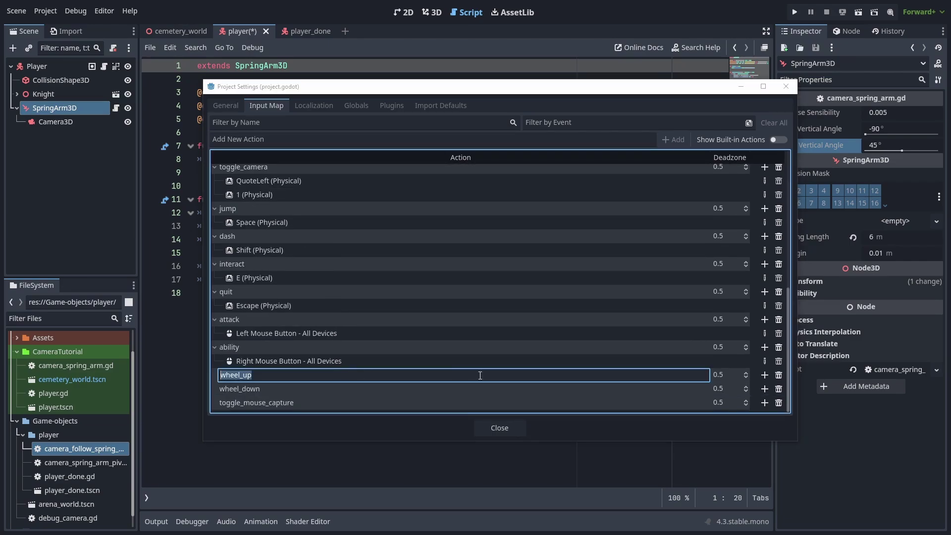
click(765, 376)
click(765, 376)
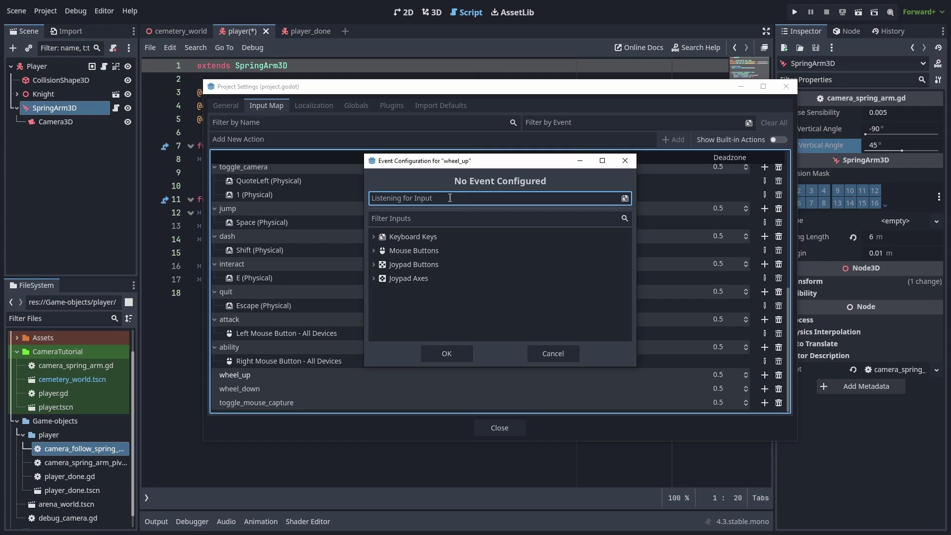
scroll(450, 197, up, 1)
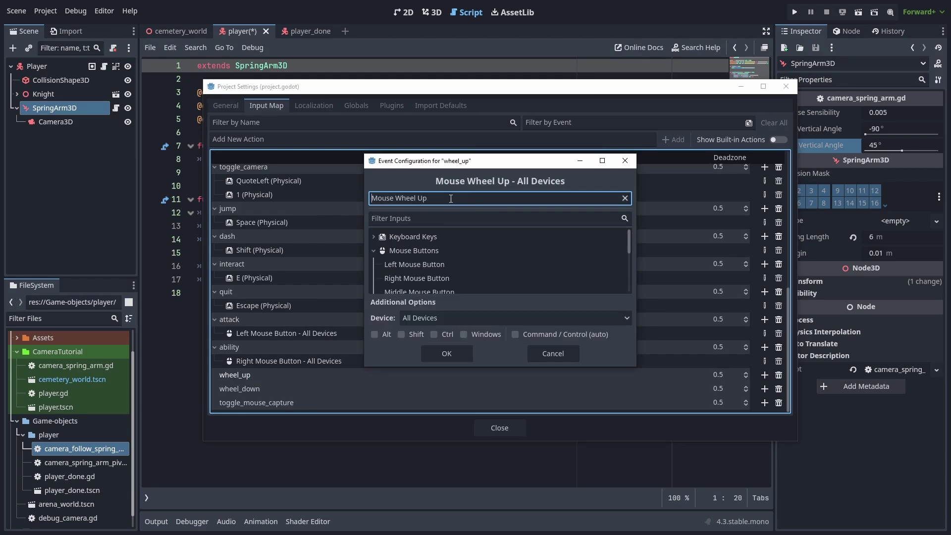
click(446, 354)
scroll(768, 390, down, 1)
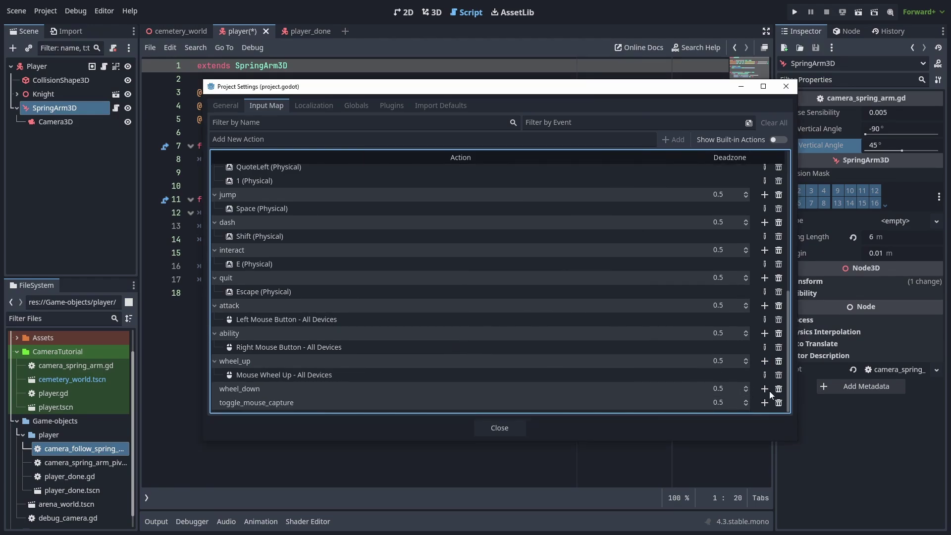
click(765, 388)
scroll(454, 200, down, 1)
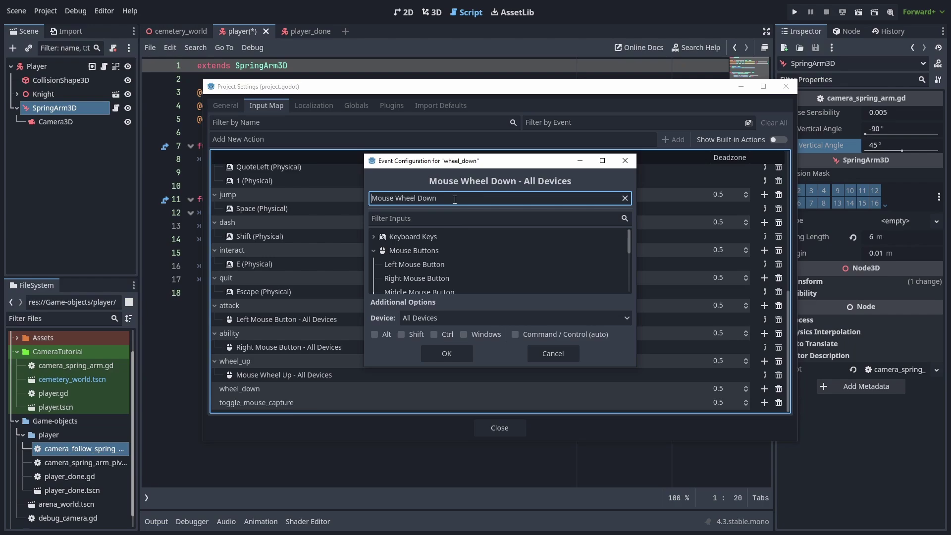
click(458, 355)
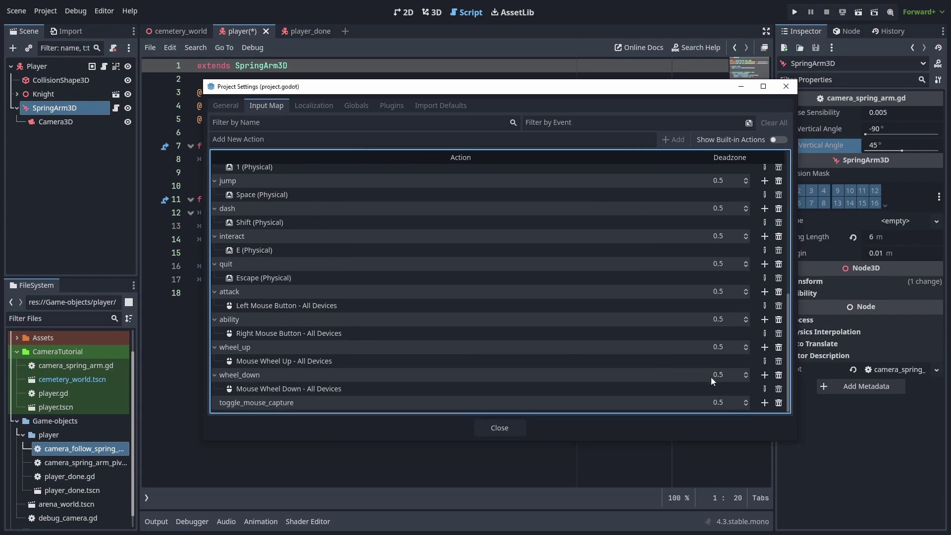
Bind the Tab key to toggle_mouse_capture.
click(764, 403)
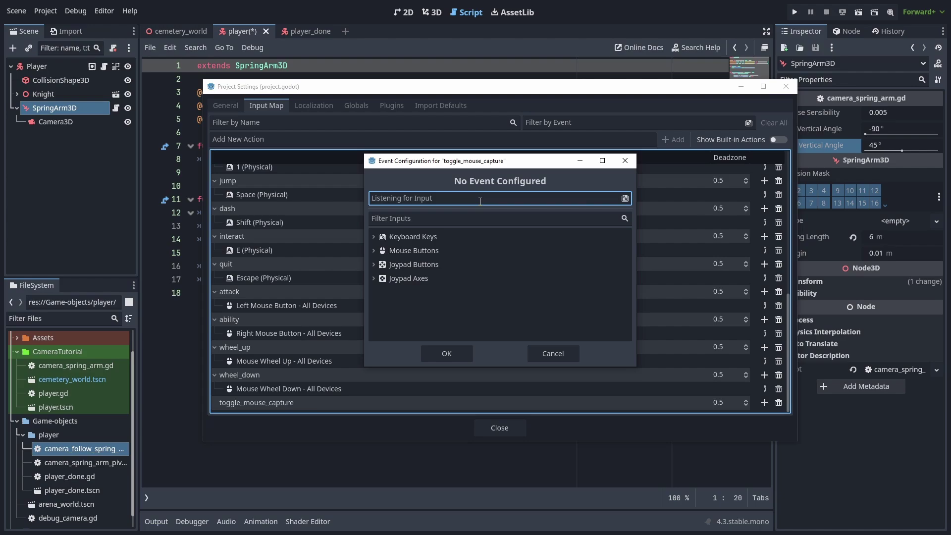
click(480, 201)
key(Tab)
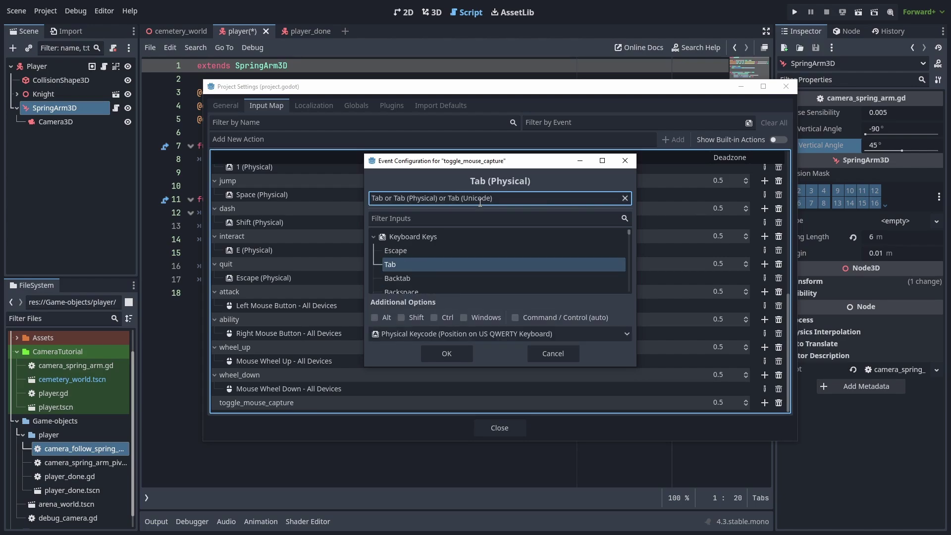
click(459, 349)
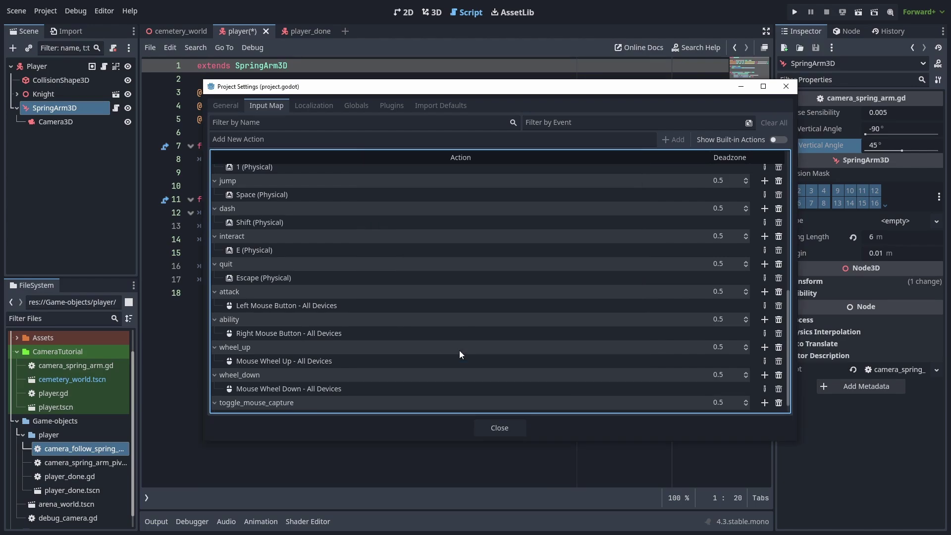
Close Project Settings and paste the mouse-captured check into line 12's if condition.
click(499, 428)
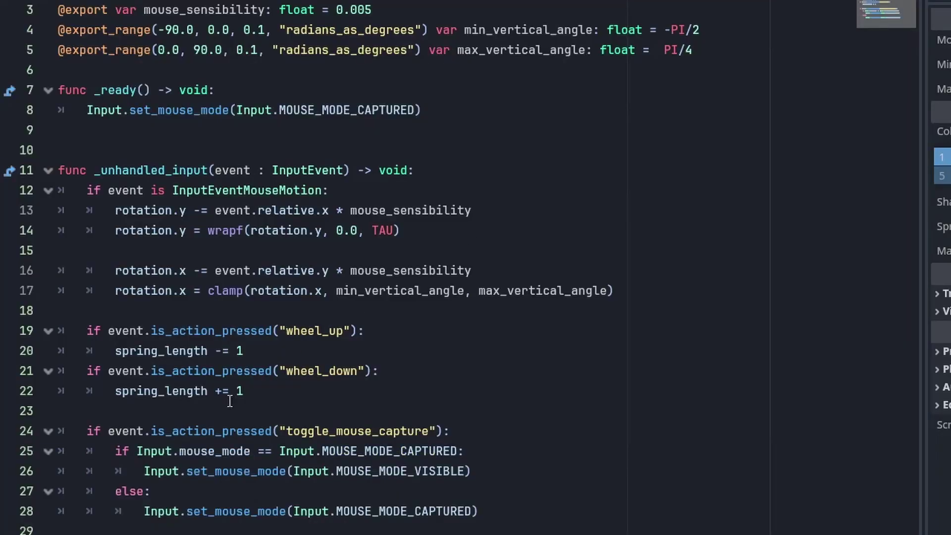
drag(138, 451, 460, 446)
key(ctrl+c)
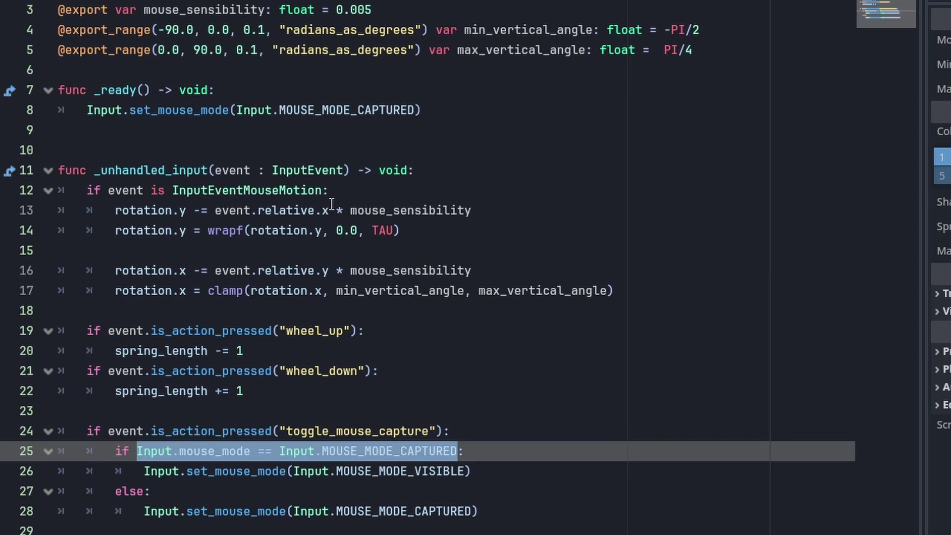
click(324, 192)
text(d)
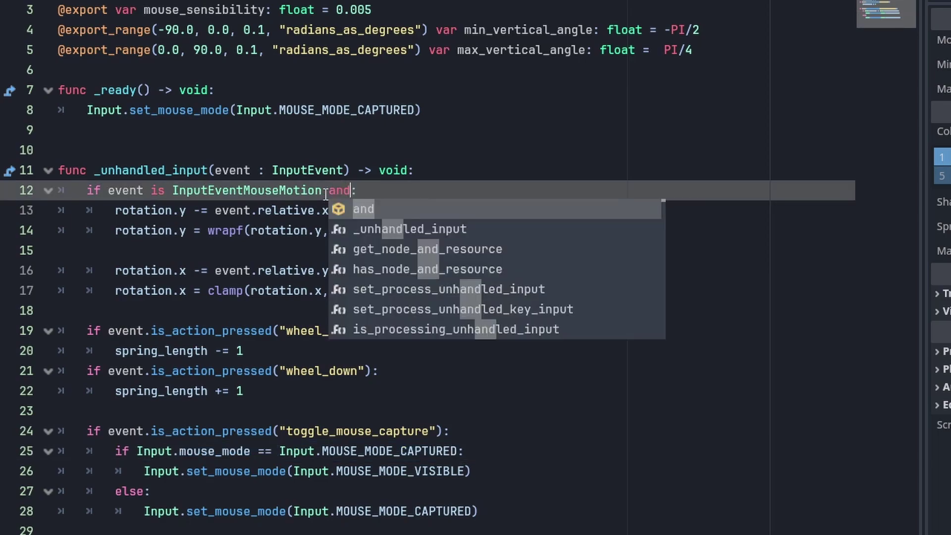
key(ctrl+v)
click(374, 179)
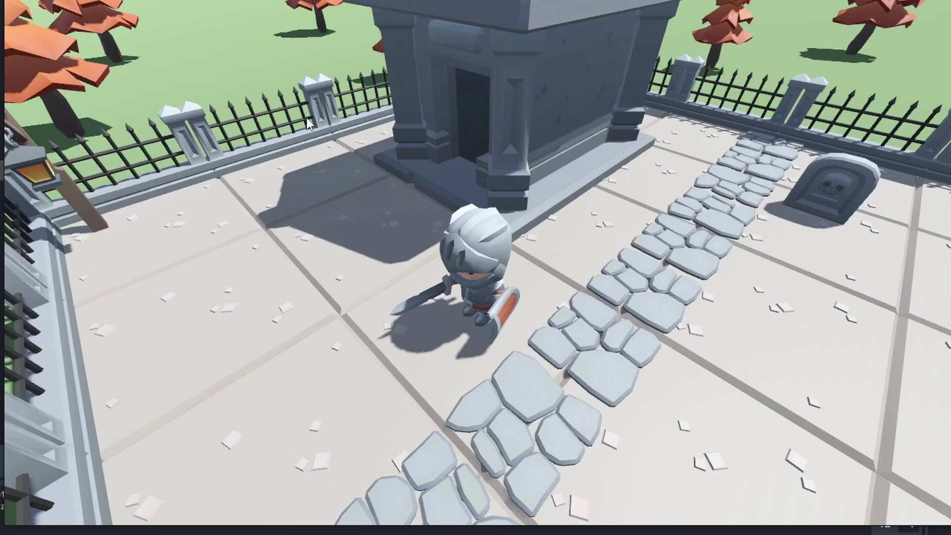
click(605, 156)
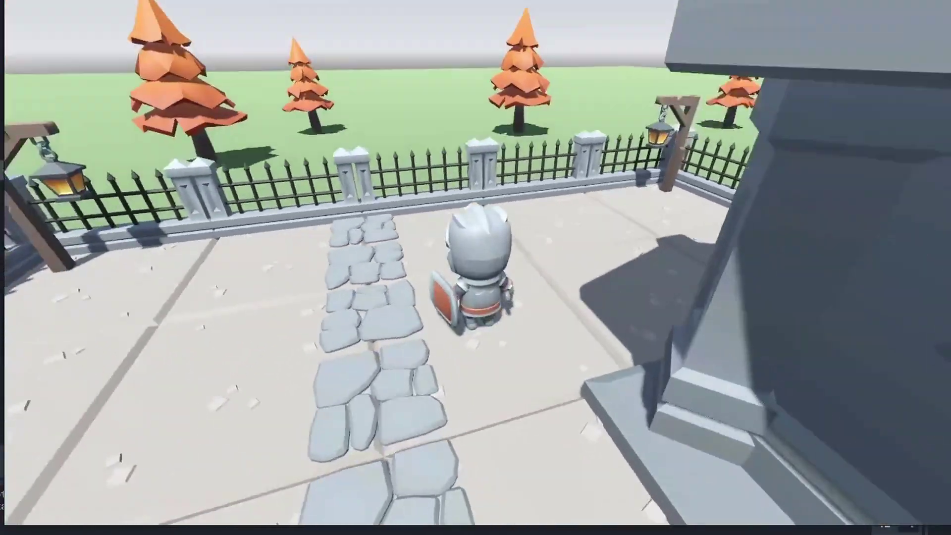
key(Escape)
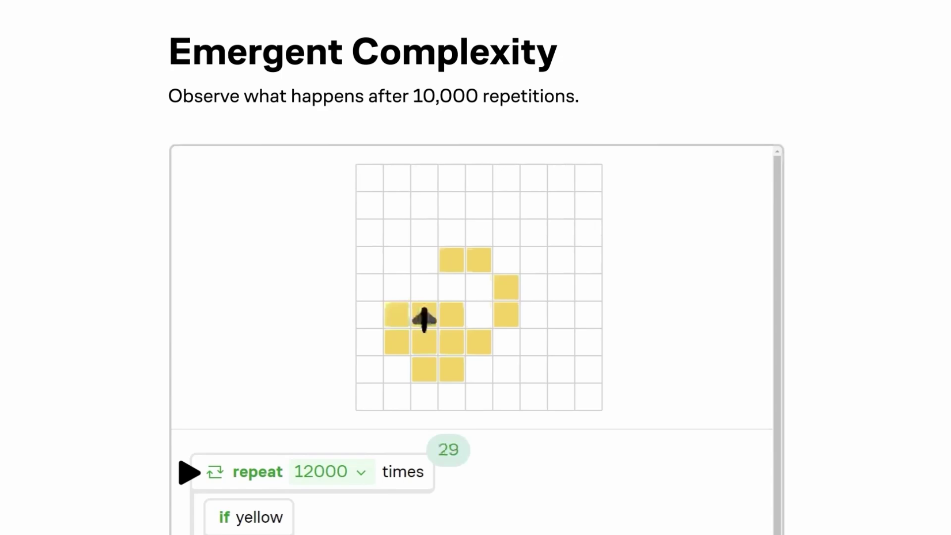
Answer the Brilliant questions with the square pattern and r − s.
click(541, 355)
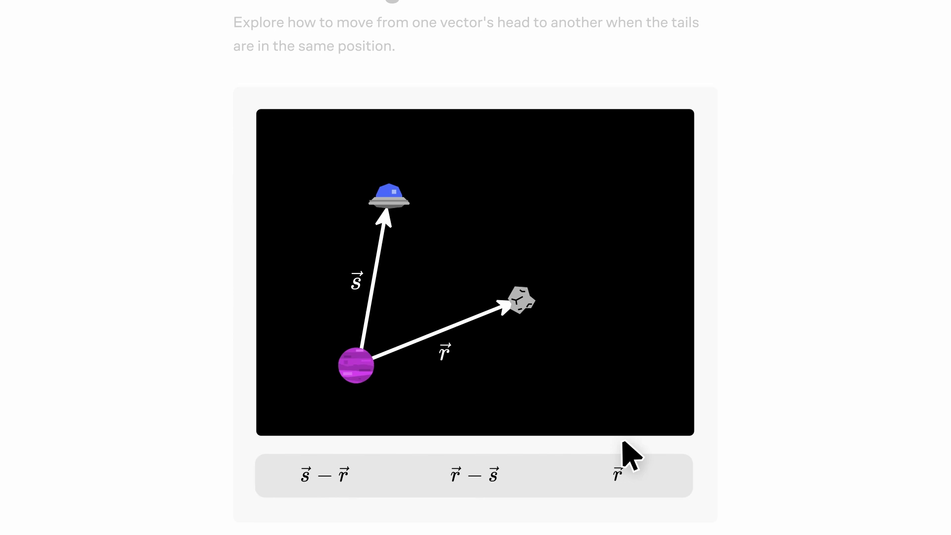
click(573, 442)
click(497, 452)
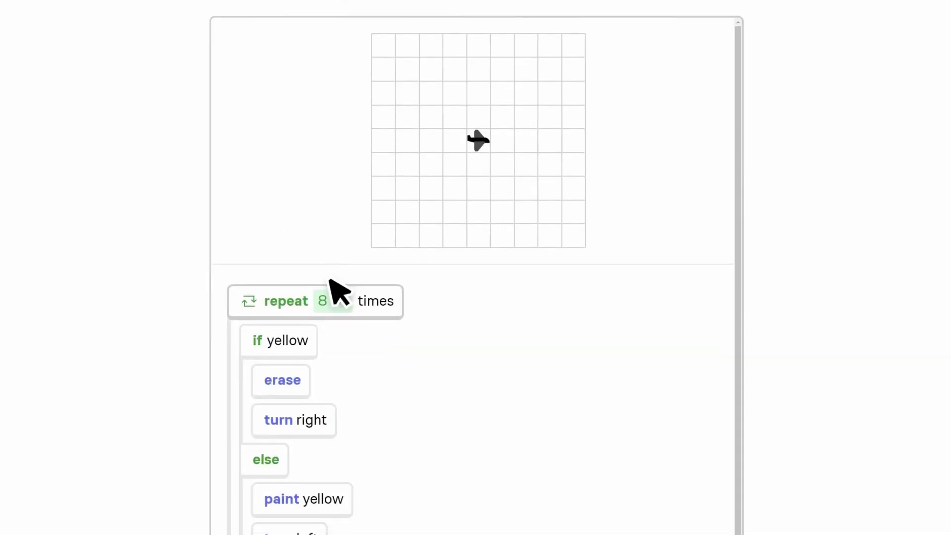
Run the grid program with 12000 repeats, then run the language-model code.
click(333, 300)
text(12)
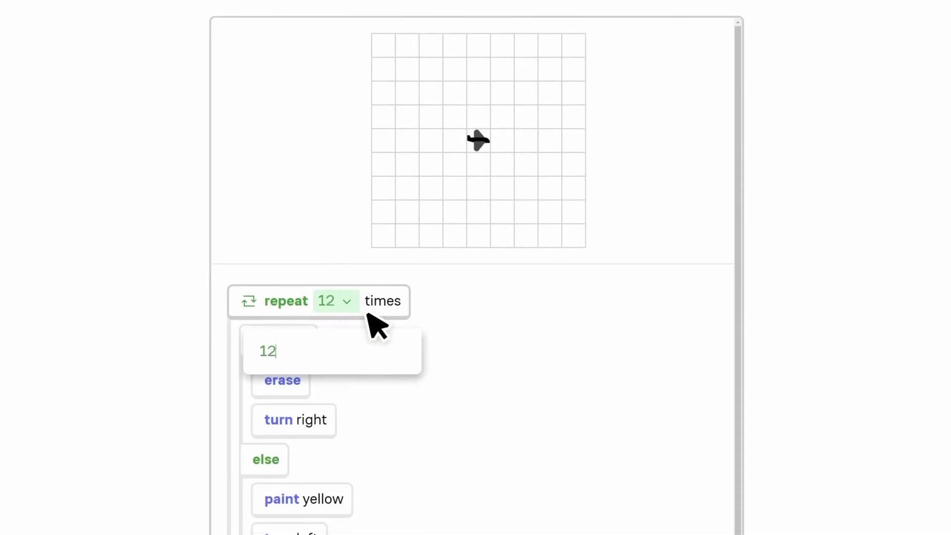
text(000)
key(Return)
click(305, 500)
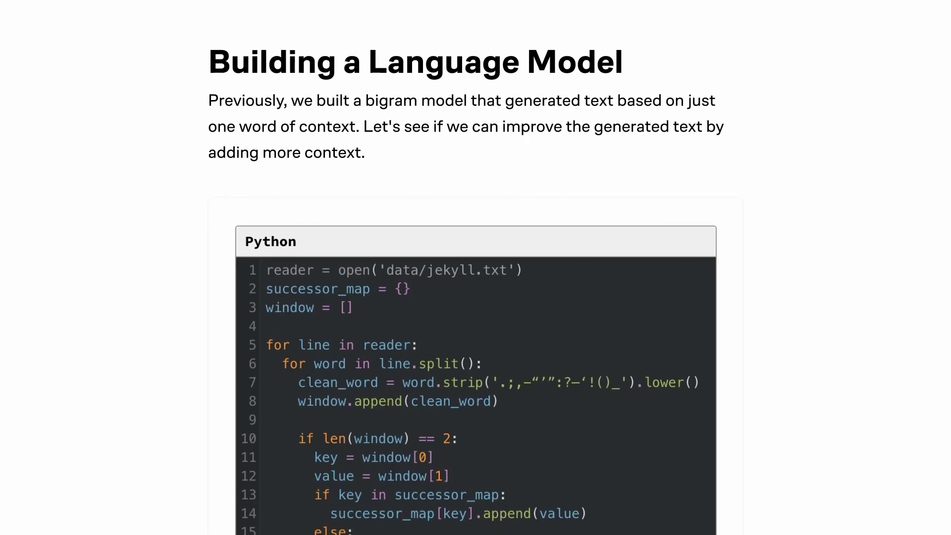
scroll(329, 371, down, 5)
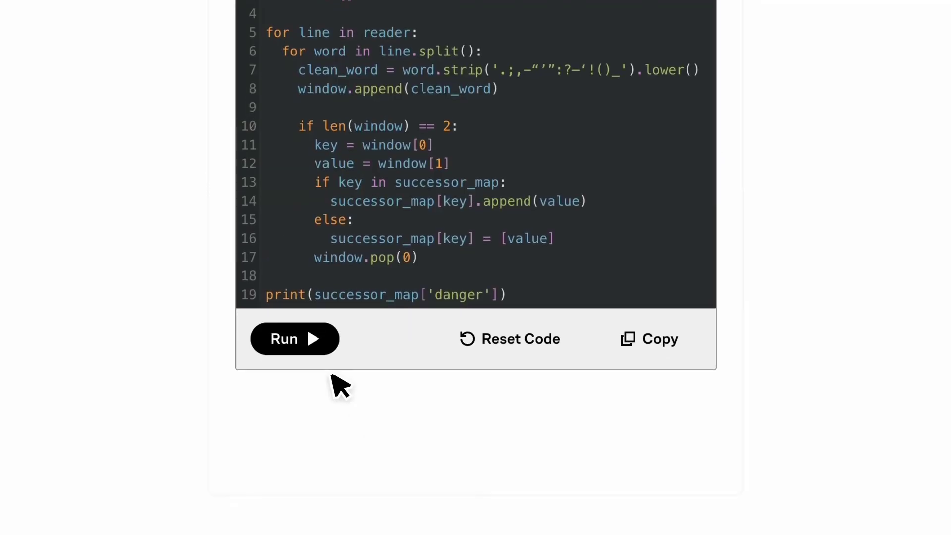
click(321, 332)
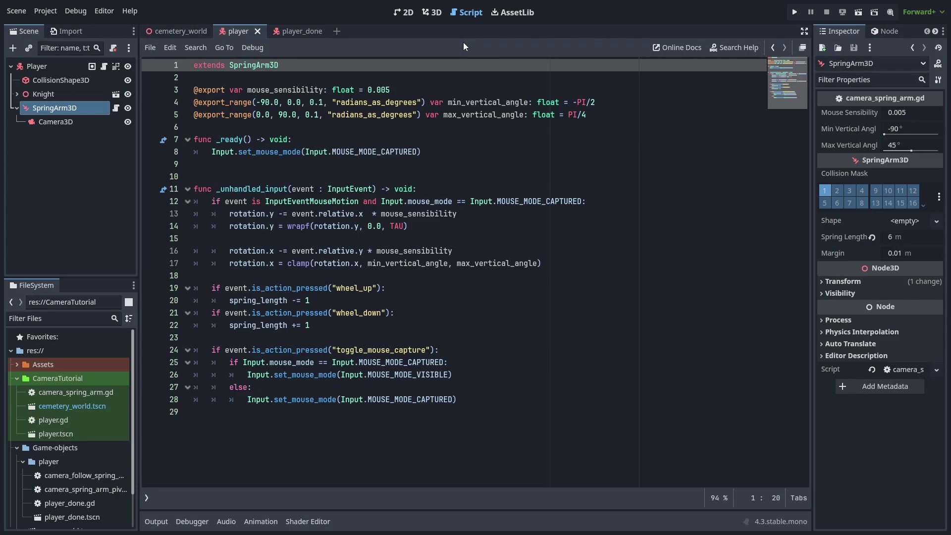
Reparent SpringArm3D under a new Node3D named SpringArmPivot in the 3D view.
click(431, 12)
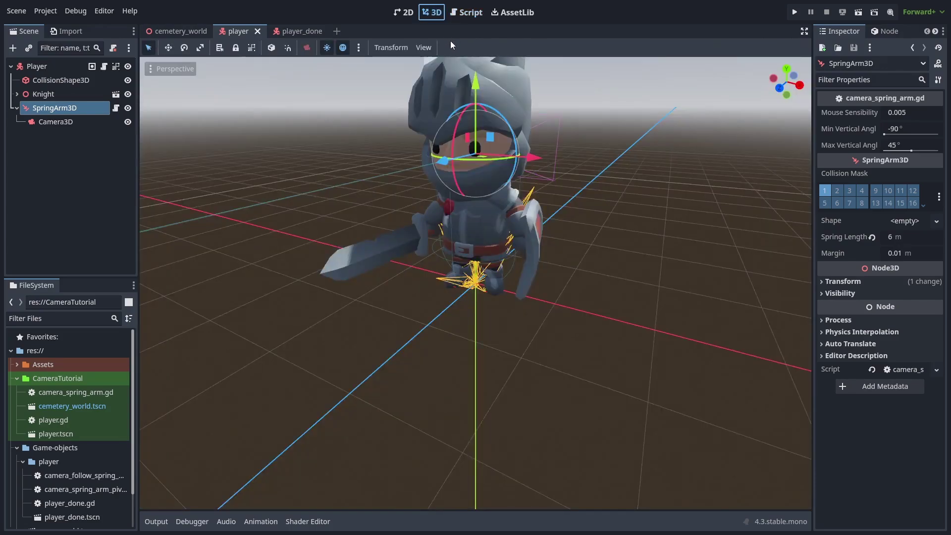
scroll(499, 165, down, 4)
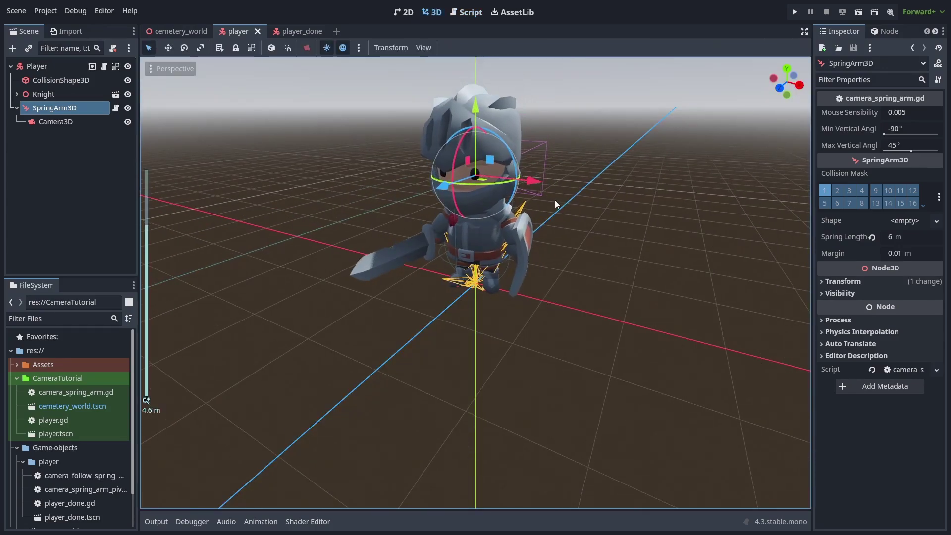
right_click(80, 109)
click(171, 348)
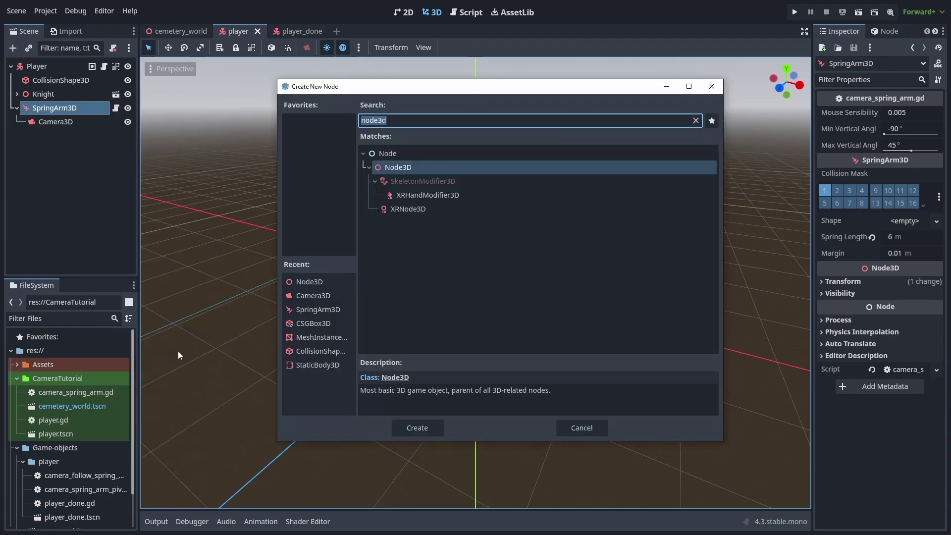
double_click(408, 164)
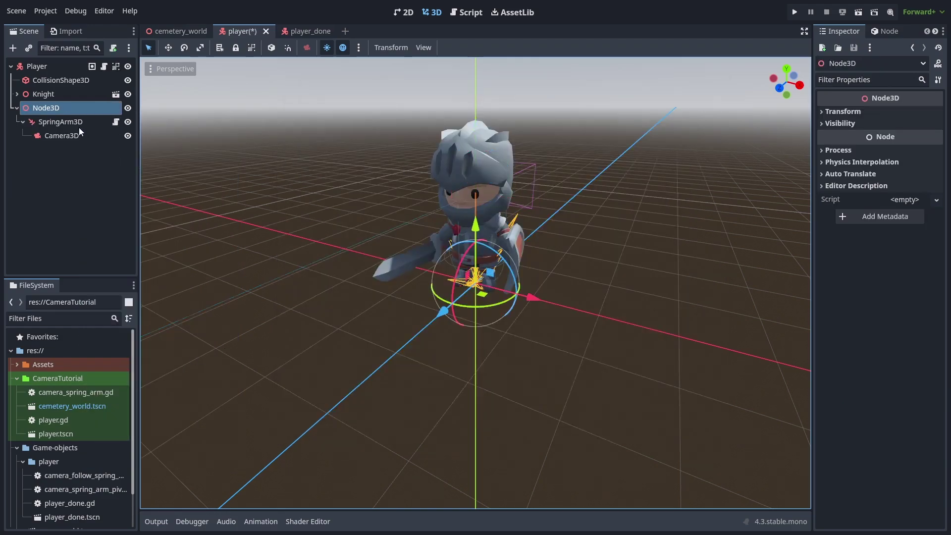
double_click(79, 107)
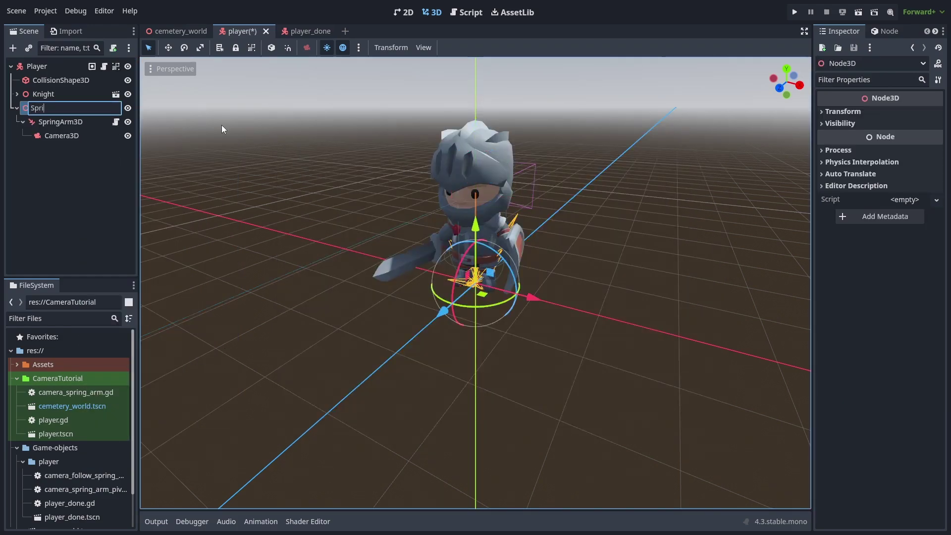
text(Pivot)
key(Return)
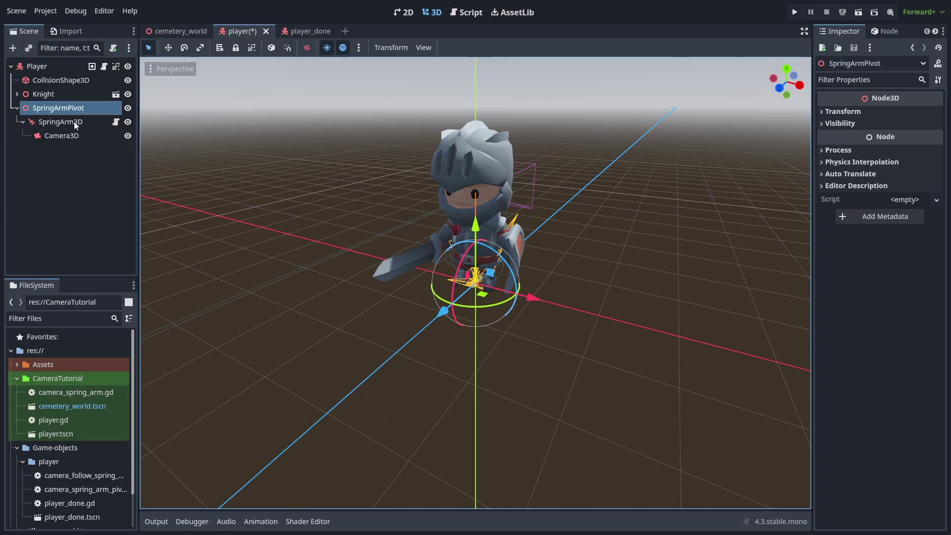
Reset SpringArm3D's Position Y to 0.
click(73, 121)
click(832, 282)
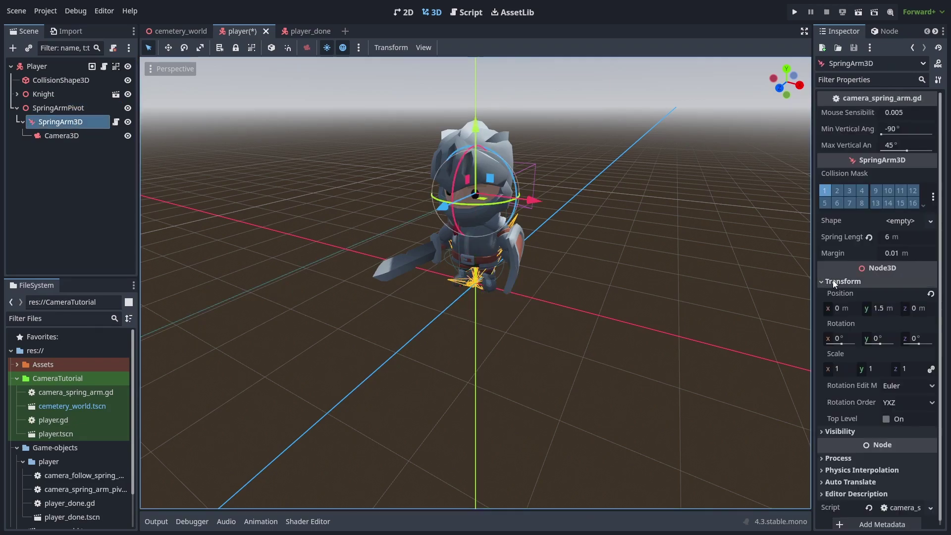
click(931, 294)
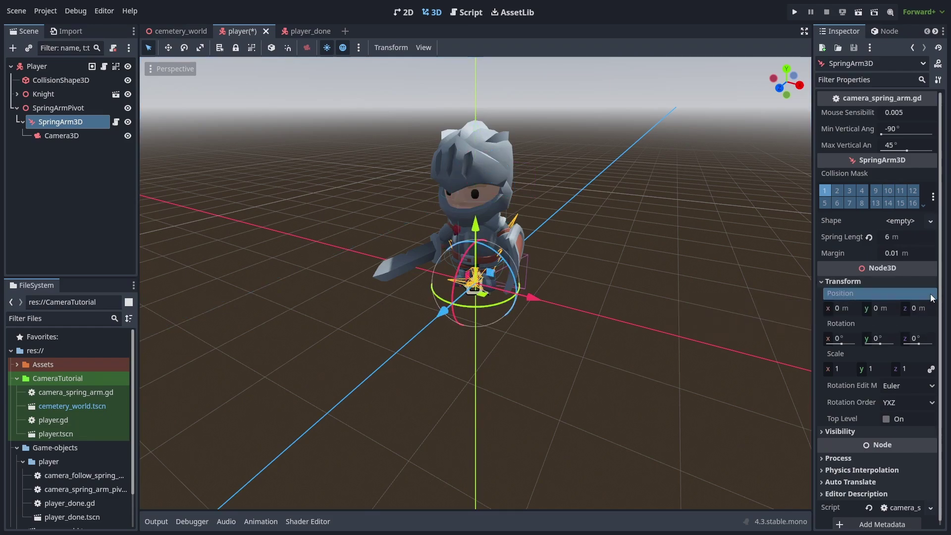
click(58, 108)
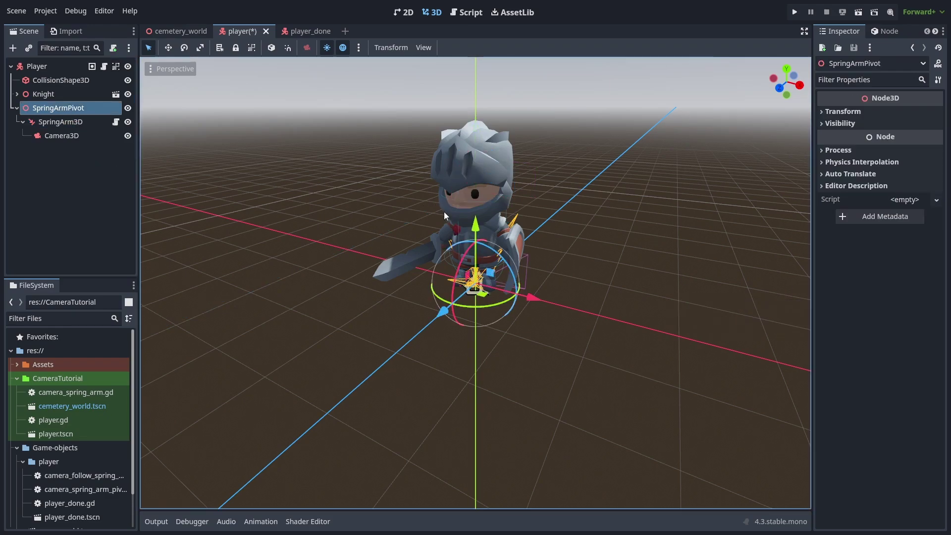
Raise SpringArmPivot up to the knight's head height.
drag(475, 223, 442, 124)
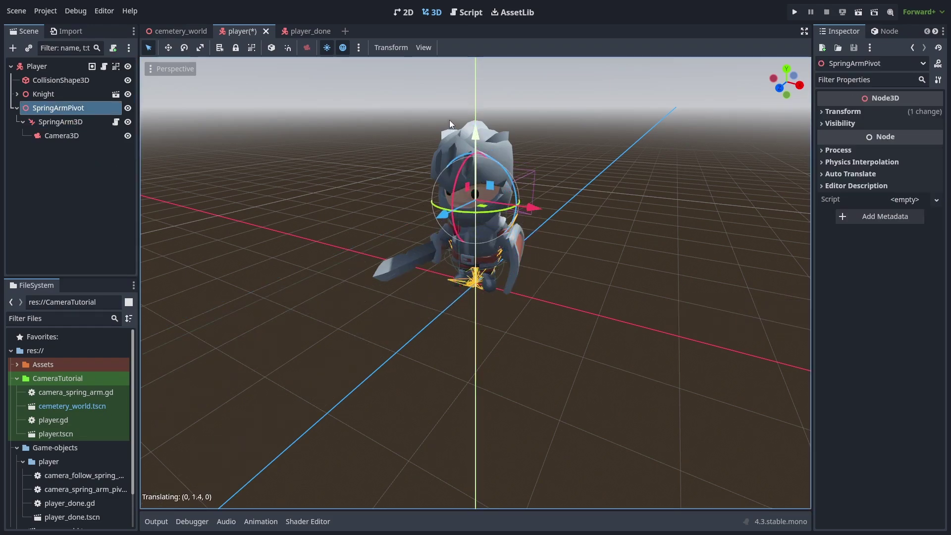
click(61, 135)
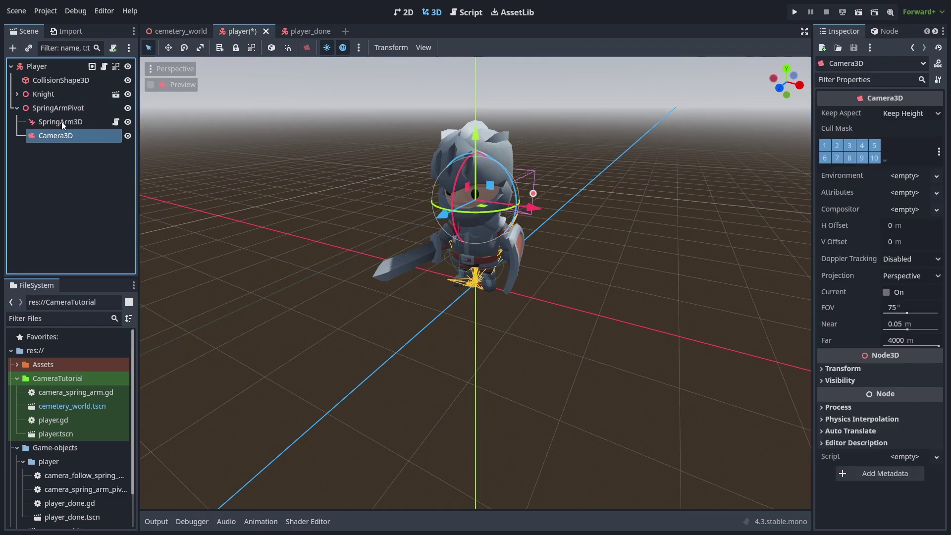
click(62, 121)
Add a Node3D child named SpringPosition under SpringArm3D.
click(11, 50)
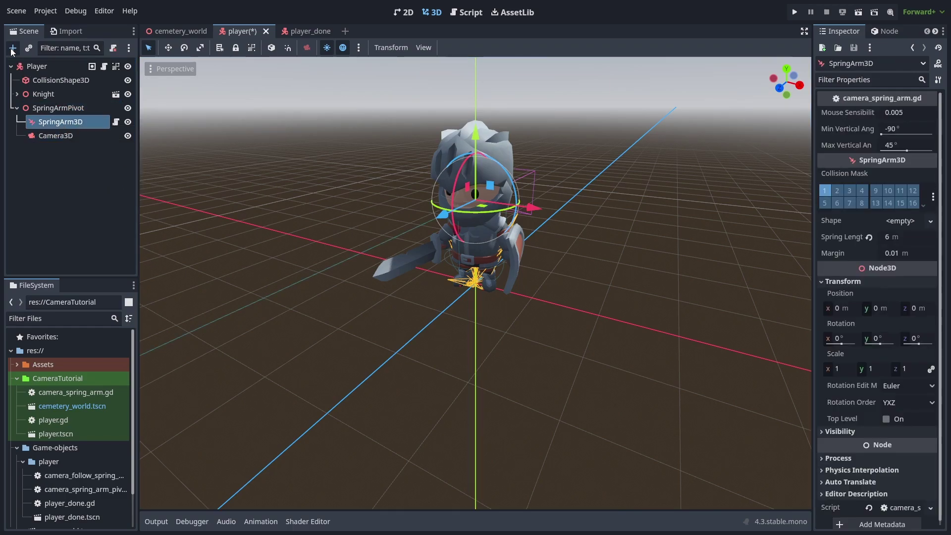
click(391, 172)
double_click(391, 172)
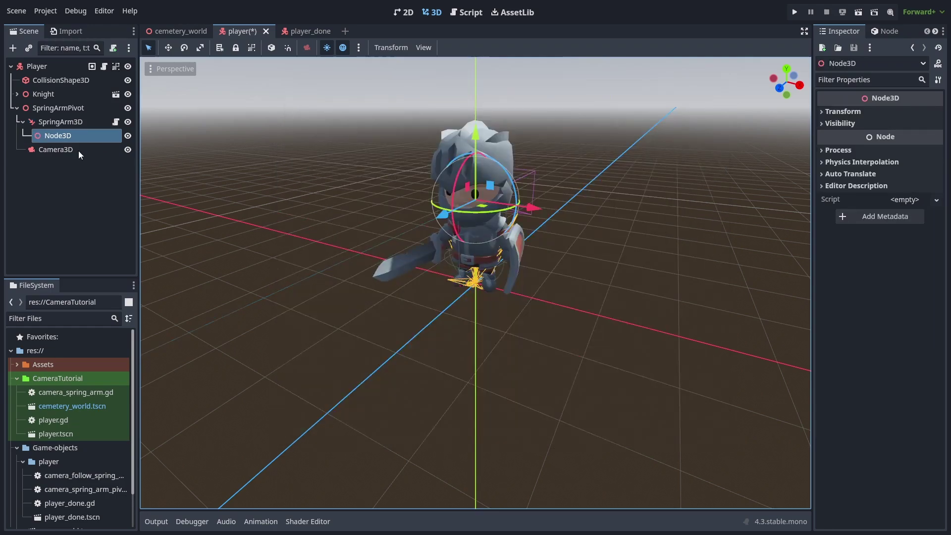
double_click(67, 138)
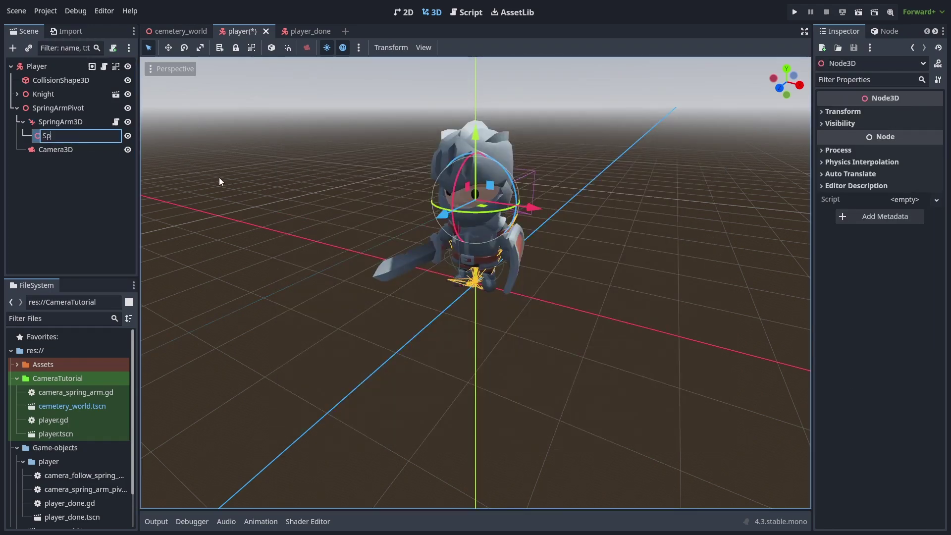
text(ringPosi)
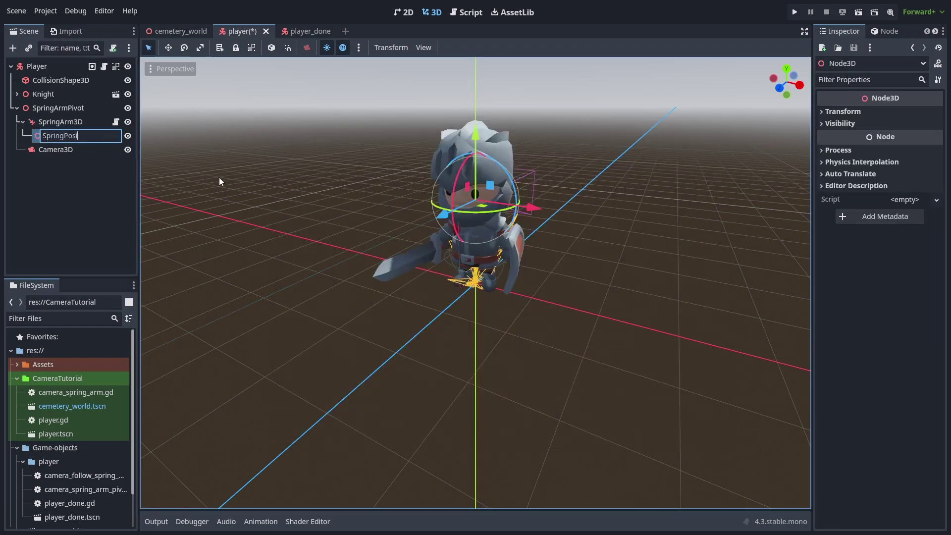
text(tion)
key(Return)
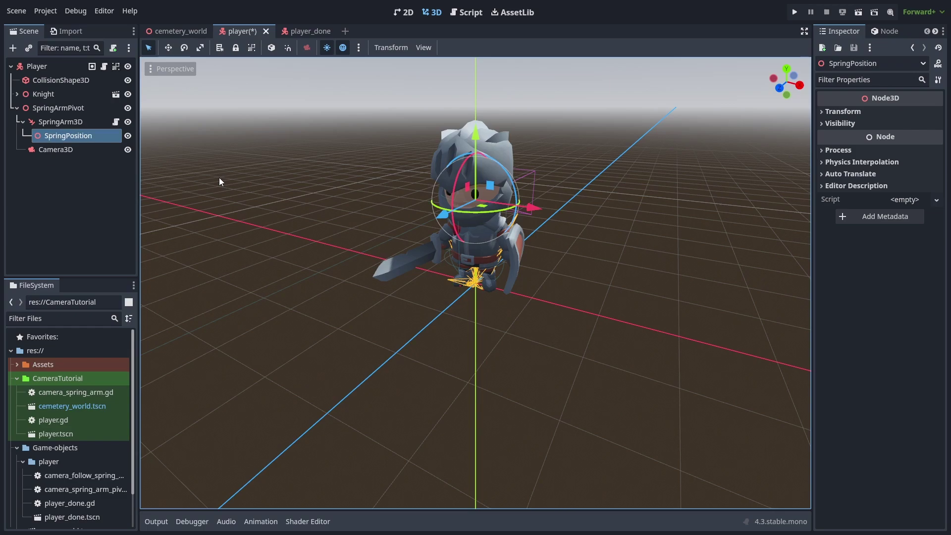
Detach the camera_spring_arm script from SpringArm3D.
click(75, 122)
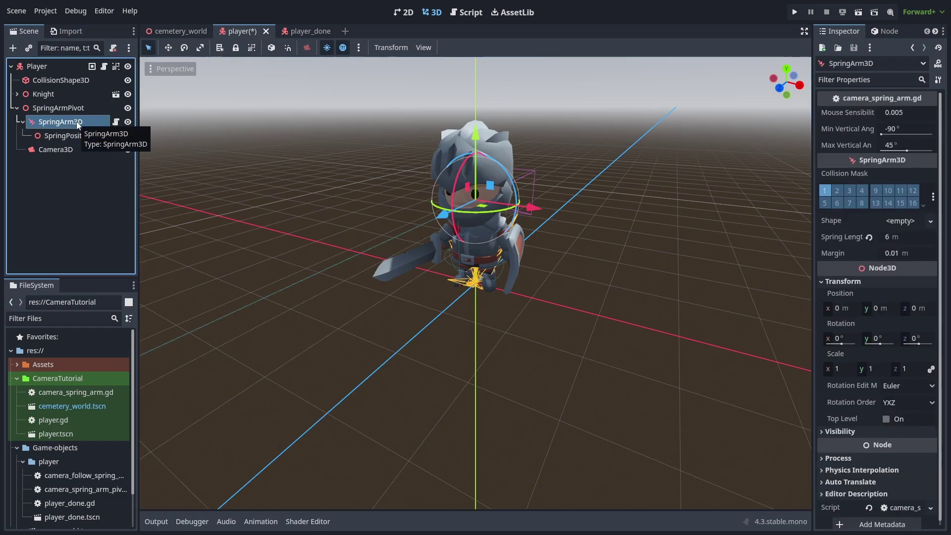
click(113, 49)
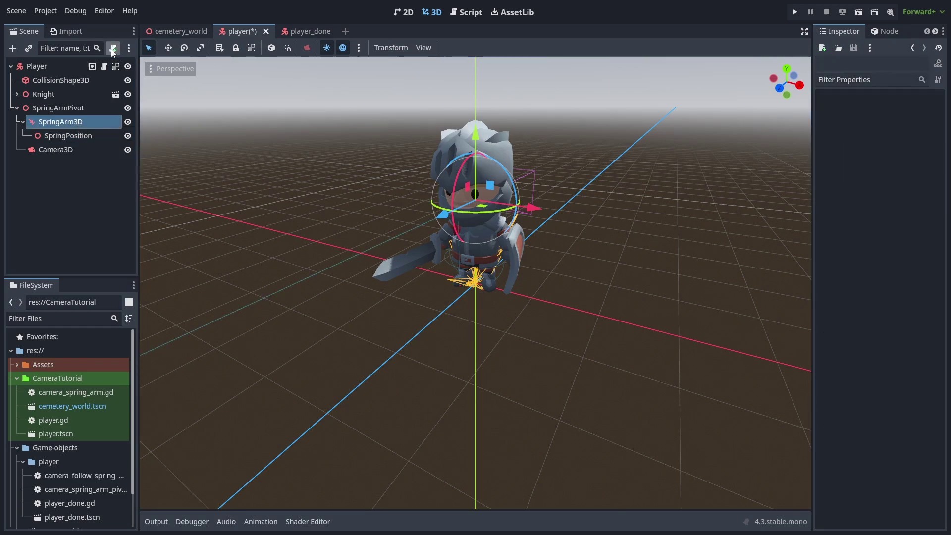
click(65, 108)
Attach camera_spring_arm.gd to SpringArmPivot and make the script extend Node3D.
drag(97, 393, 82, 112)
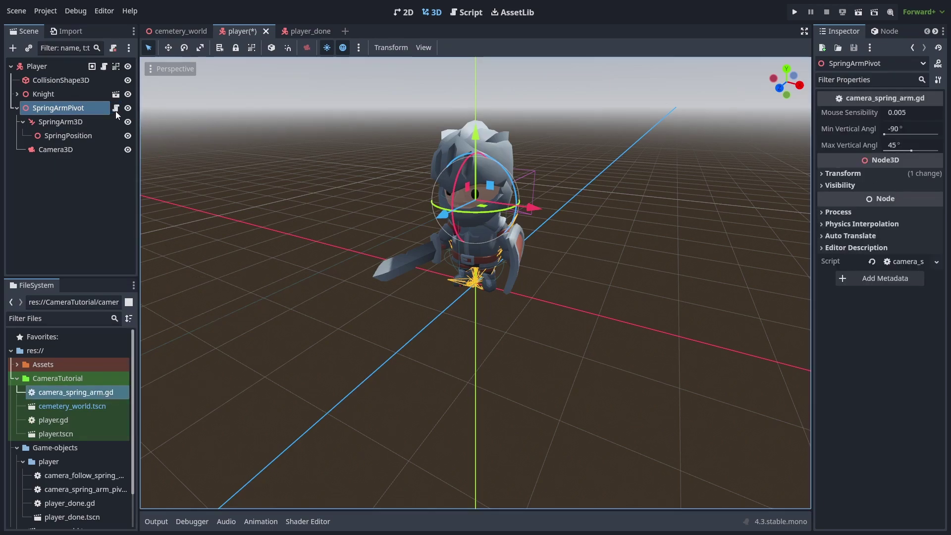
click(115, 111)
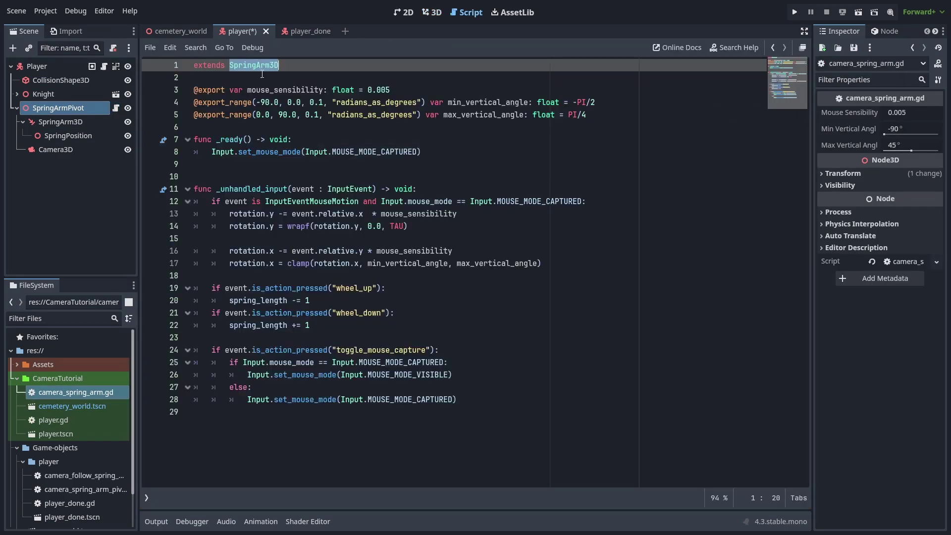
text(extends Node3)
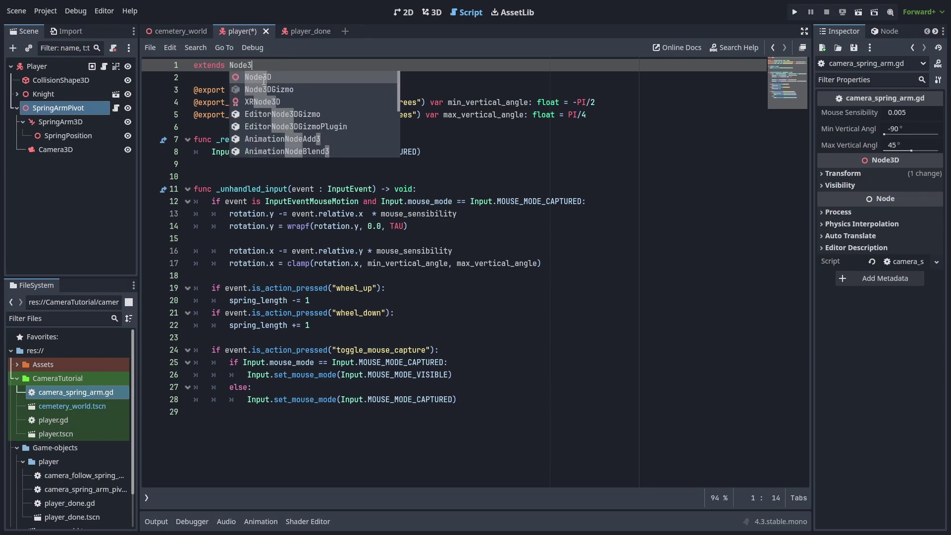
key(Down)
key(Down)
key(Return)
key(Down)
key(Down)
key(Down)
key(Down)
key(End)
key(Return)
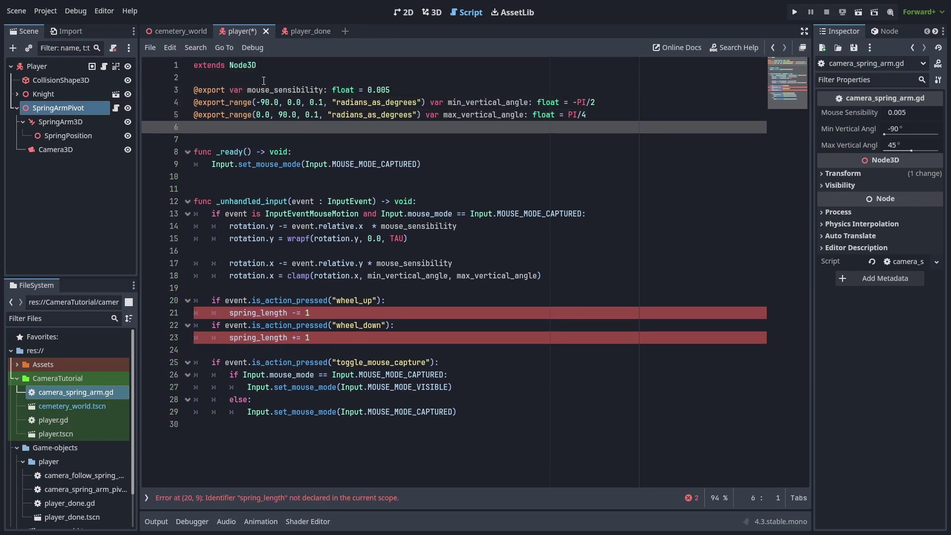
key(Return)
text(@onready var spring_arm :=)
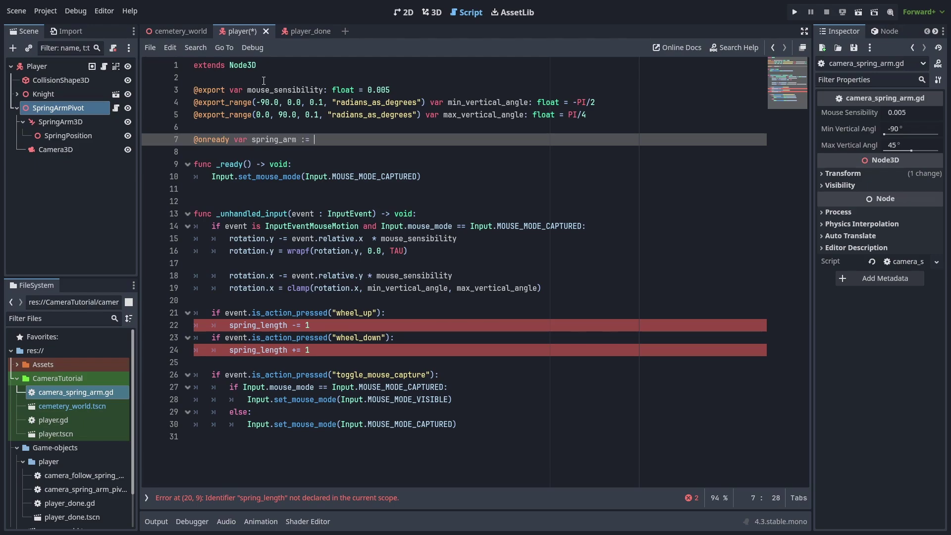
drag(59, 121, 336, 142)
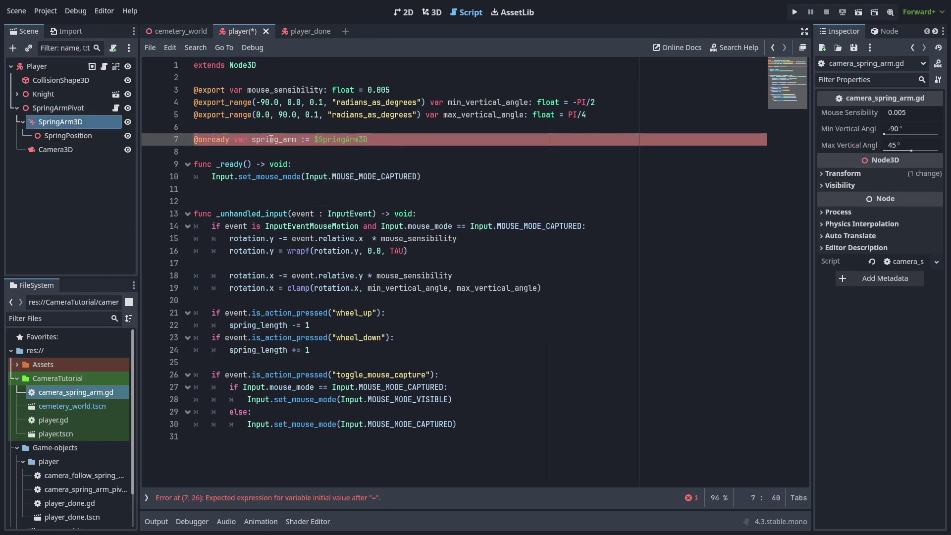
click(231, 325)
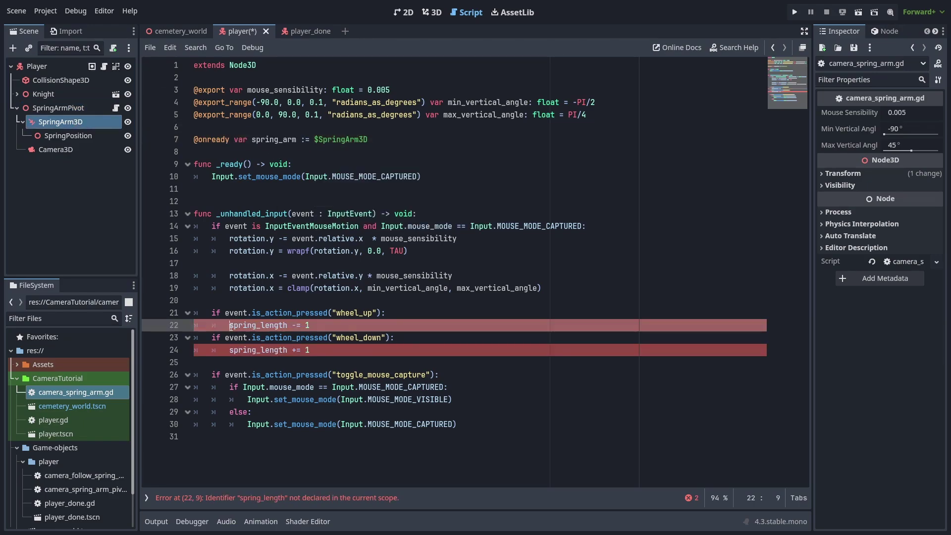
click(230, 350)
text(spring_arm.)
click(385, 199)
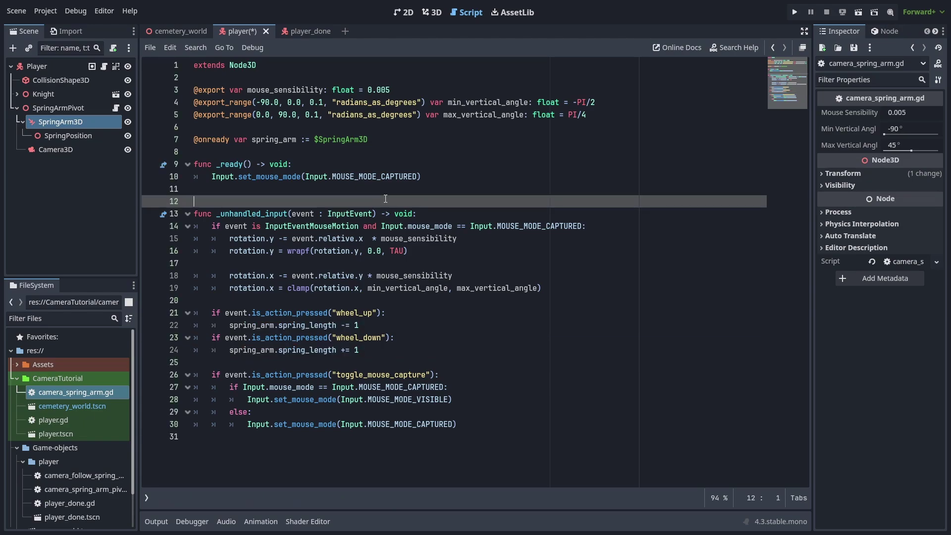
click(264, 152)
key(Return)
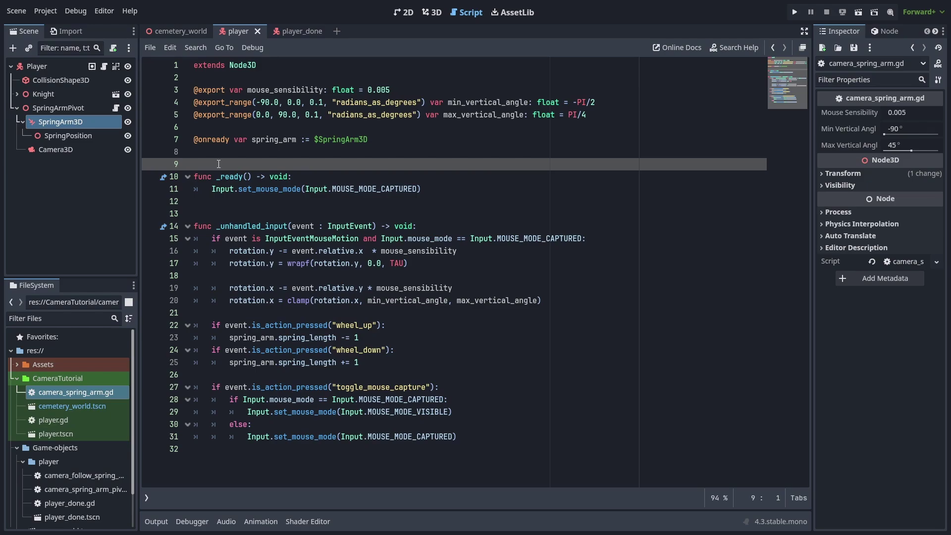
Attach camera_follow.gd to Camera3D with SpringPosition as its Spring Arm target.
click(71, 149)
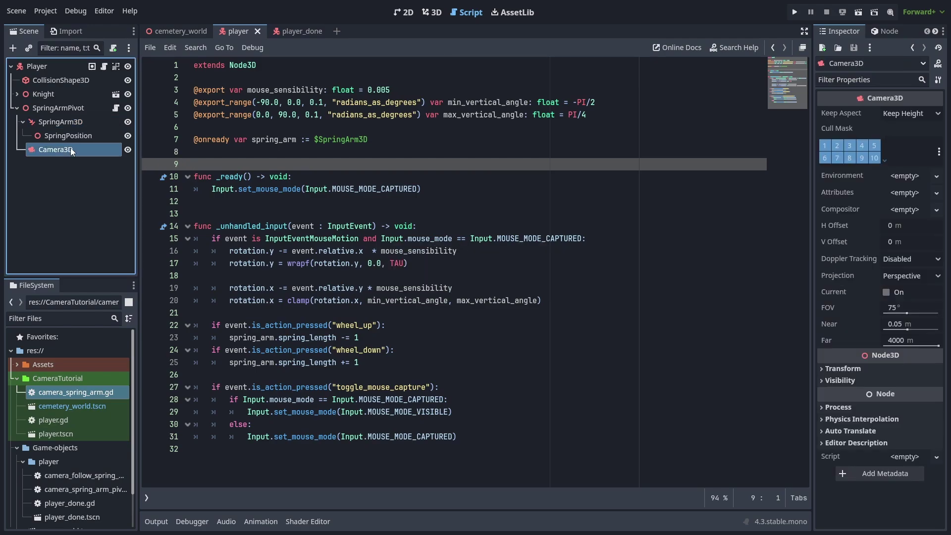
click(112, 49)
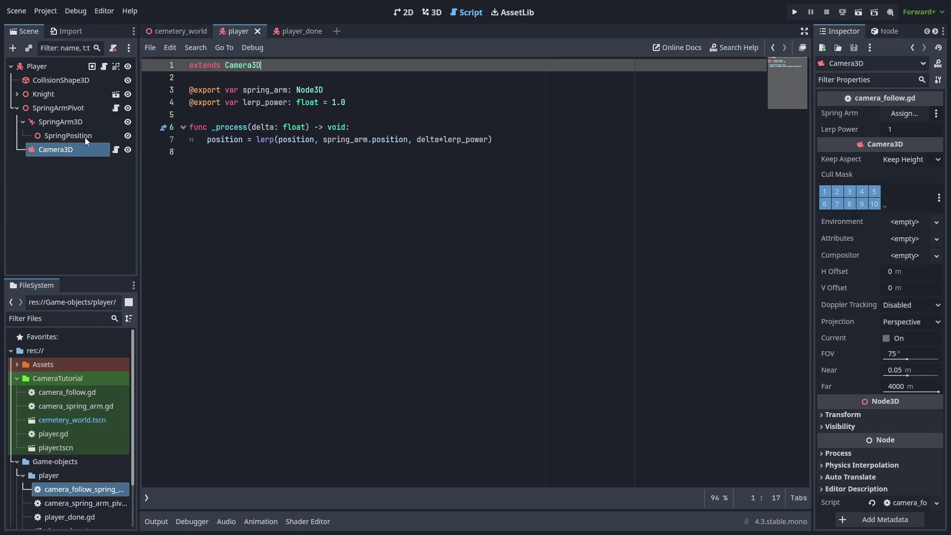
drag(86, 138, 922, 117)
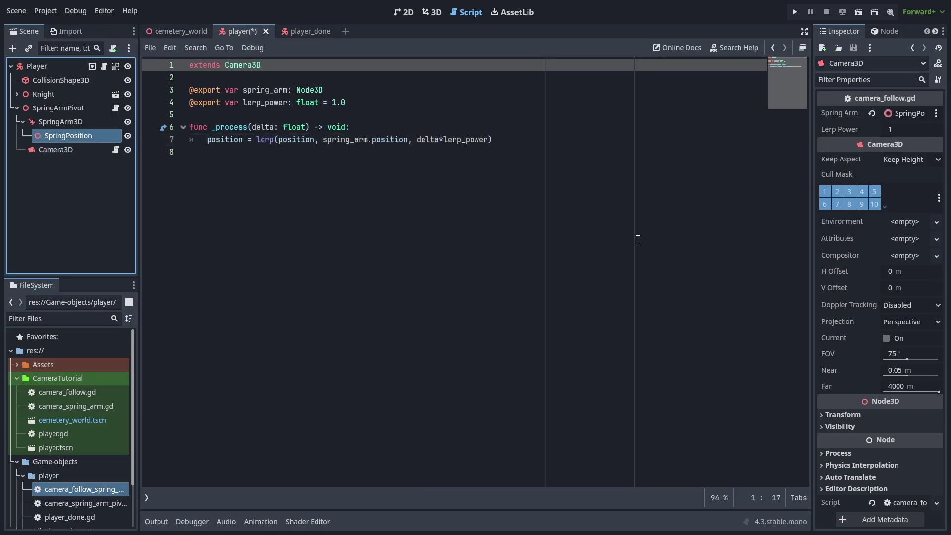
Playtest the follow camera, then set Lerp Power to 6 and run again.
key(F5)
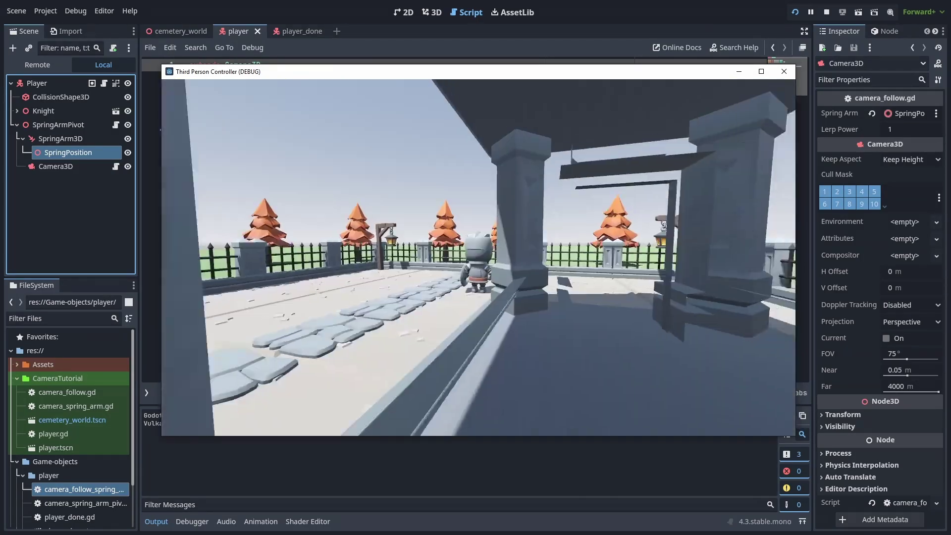
key(F8)
click(910, 129)
text(6)
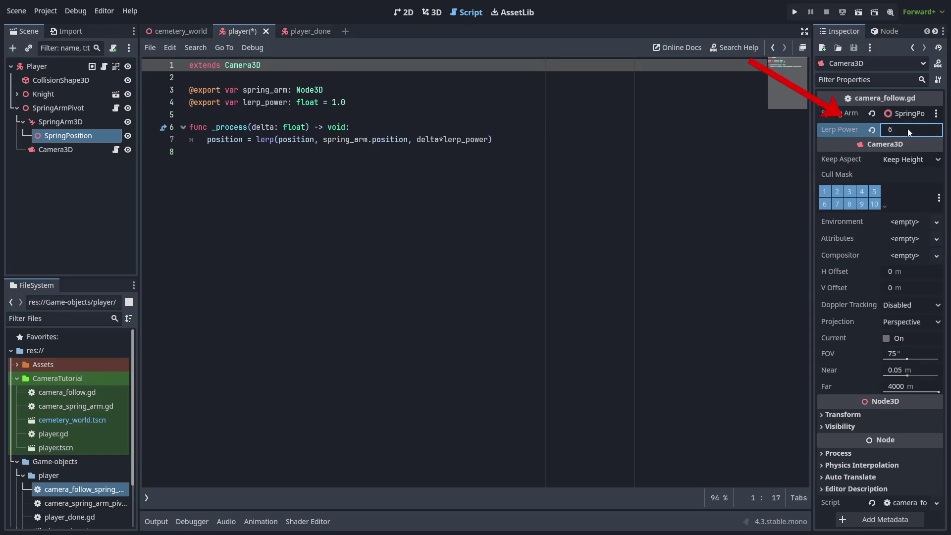
key(F5)
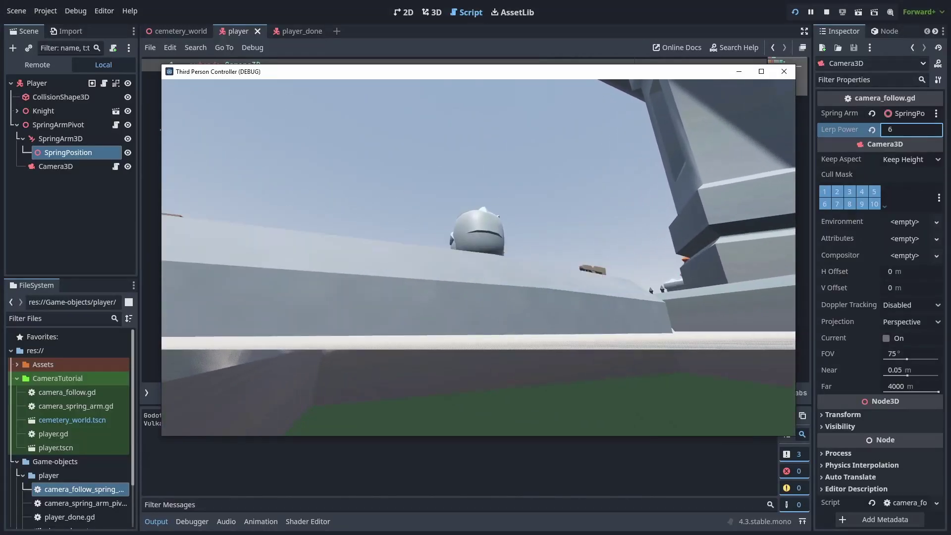
Give SpringArm3D a new SphereShape3D of radius 0.3 and test by walking the knight.
key(Escape)
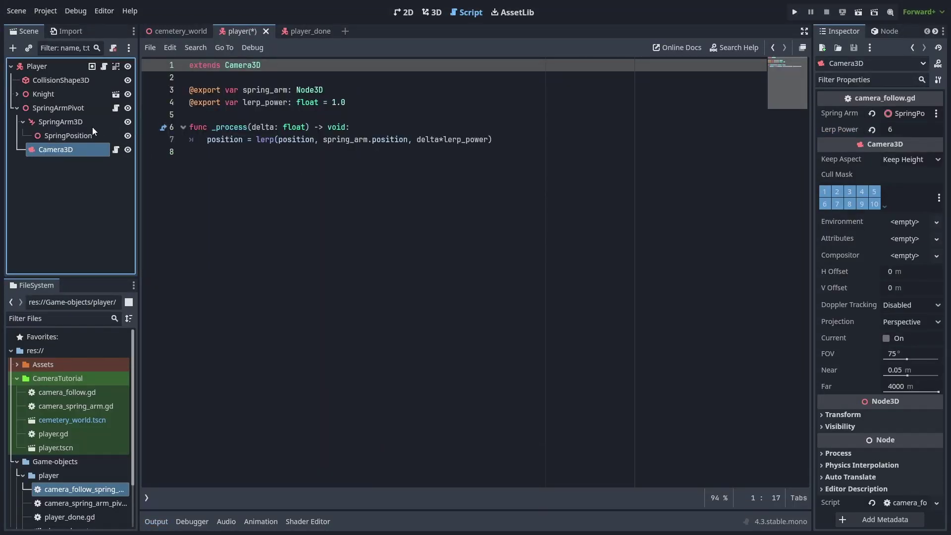
click(87, 122)
click(895, 160)
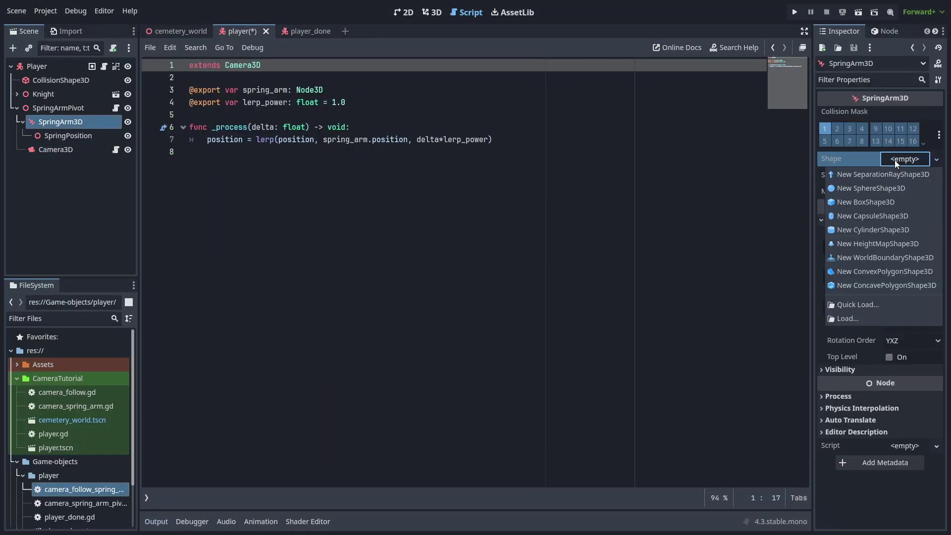
click(871, 188)
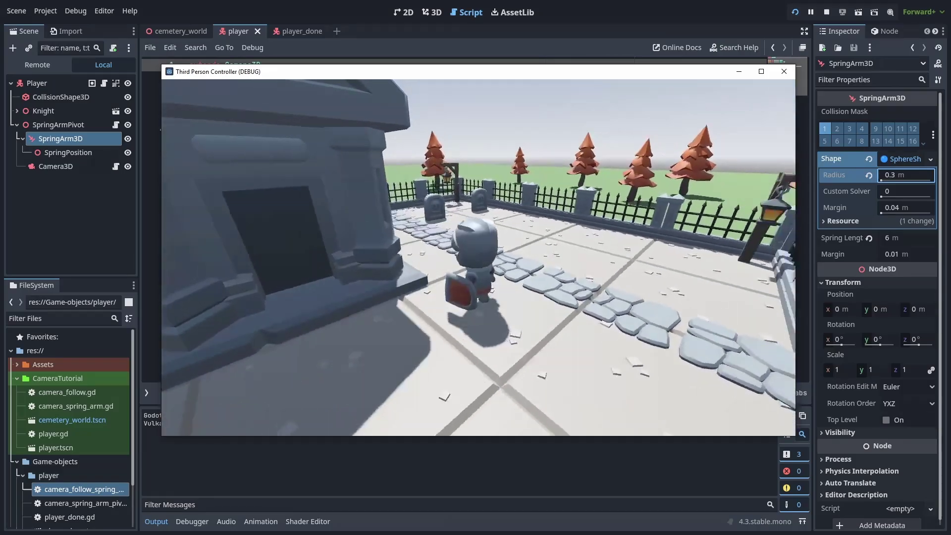
key(w)
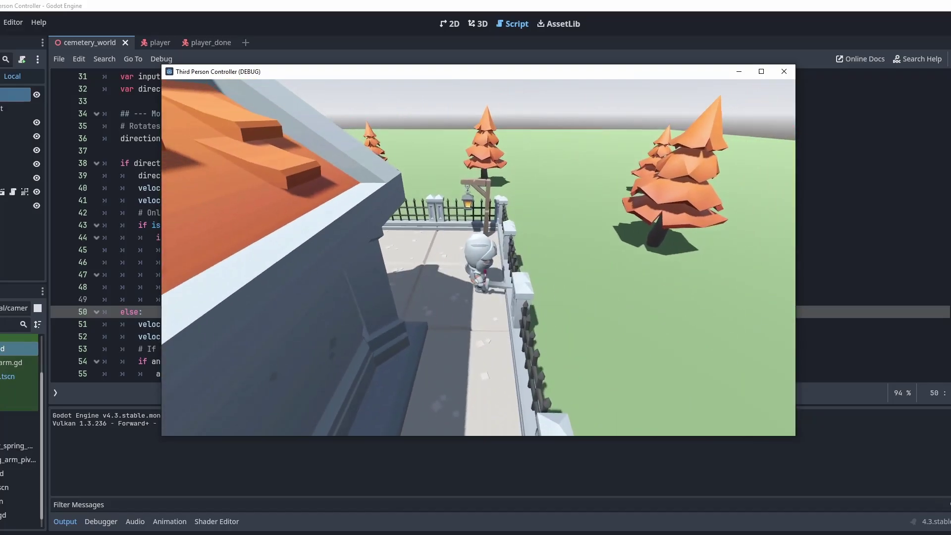
Walk the knight toward the crypt, then find player.gd's camera-relative direction line.
key(w)
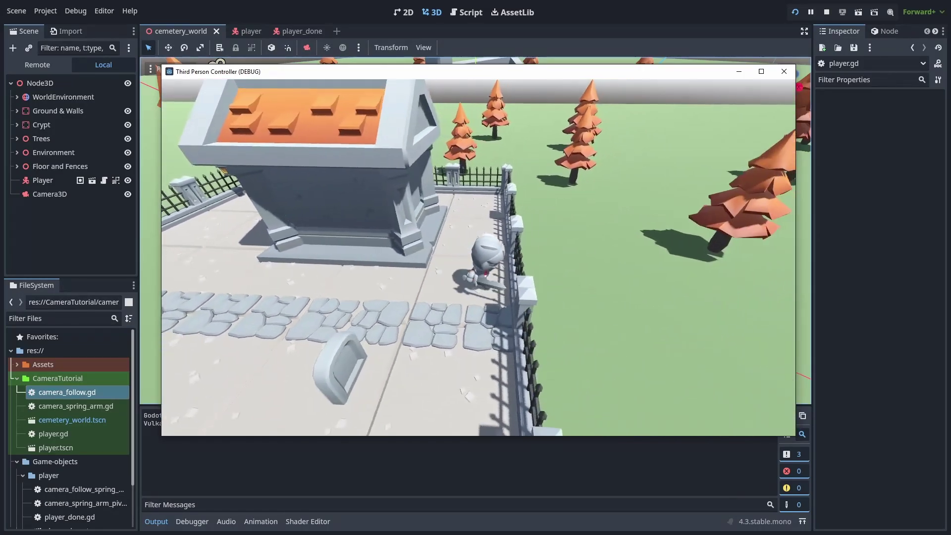
key(F8)
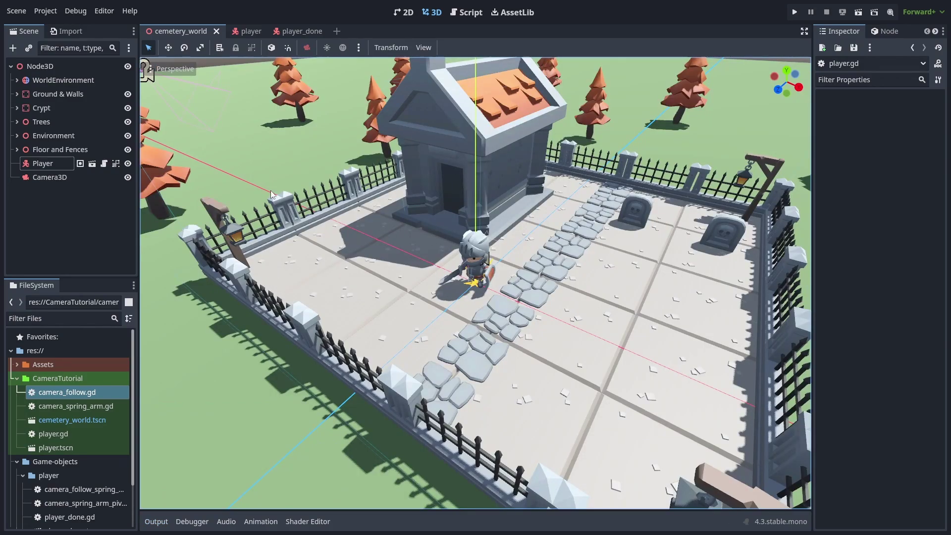
click(105, 164)
scroll(626, 268, down, 5)
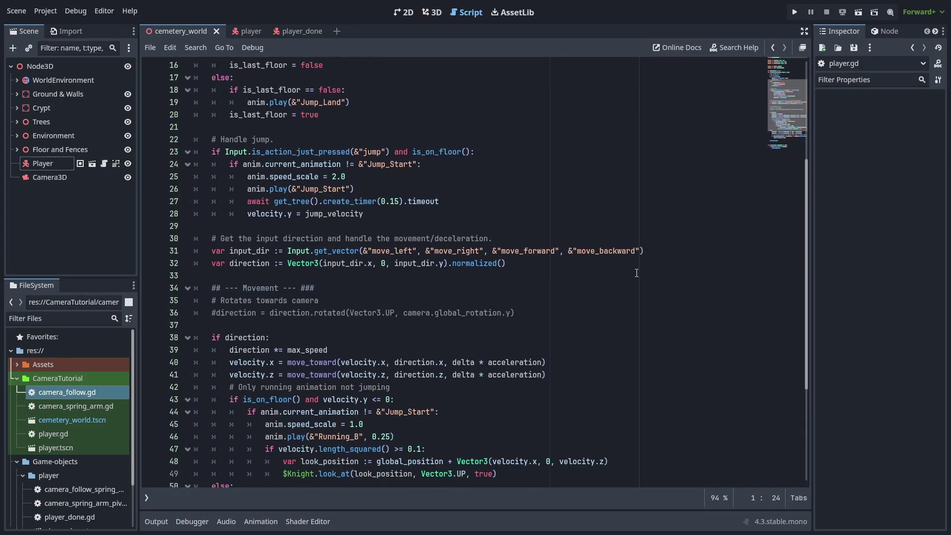
scroll(675, 287, down, 4)
click(212, 164)
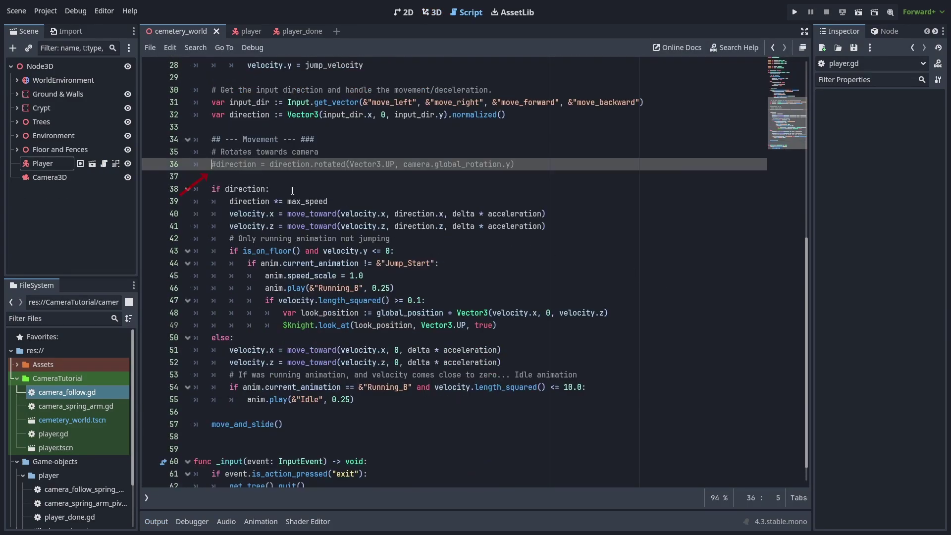
click(318, 181)
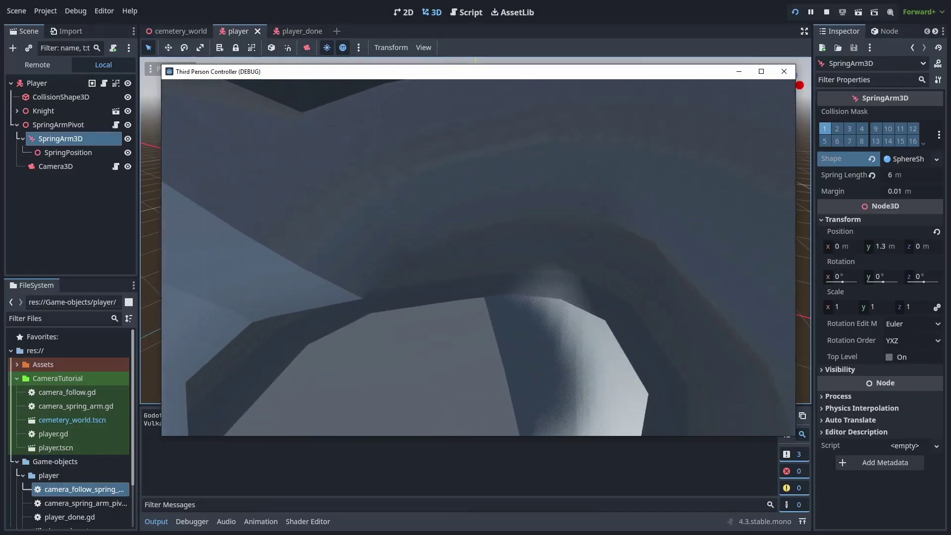
Move the Player from collision layer 1 to layer 2 and rerun the game.
key(F8)
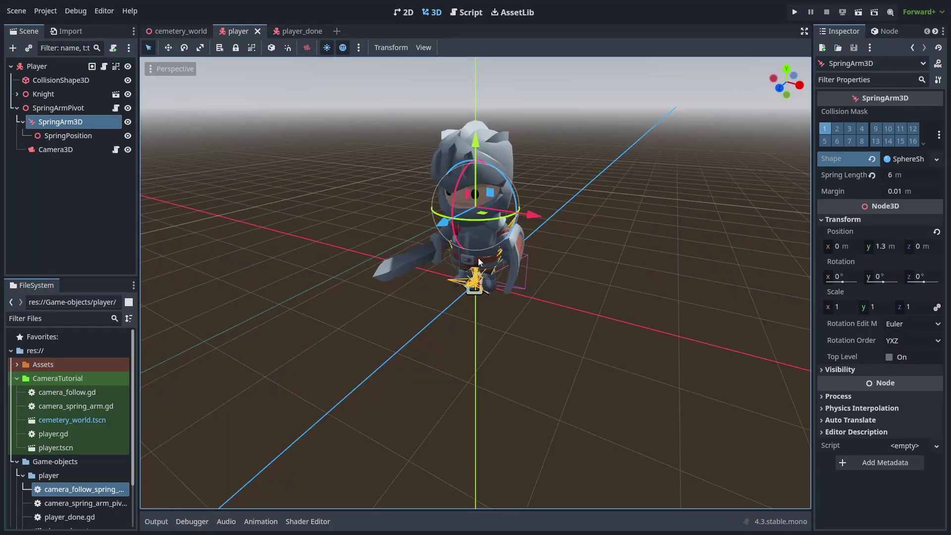
click(44, 66)
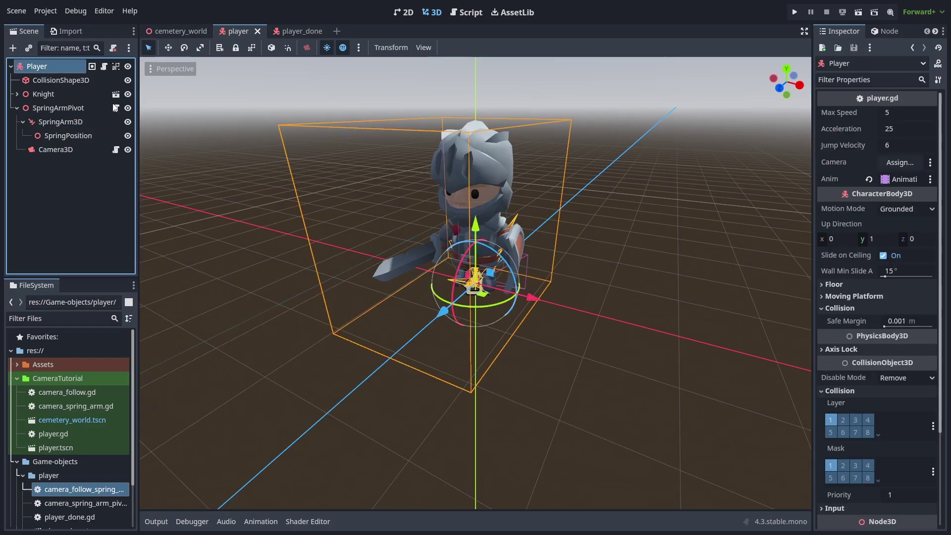
click(830, 419)
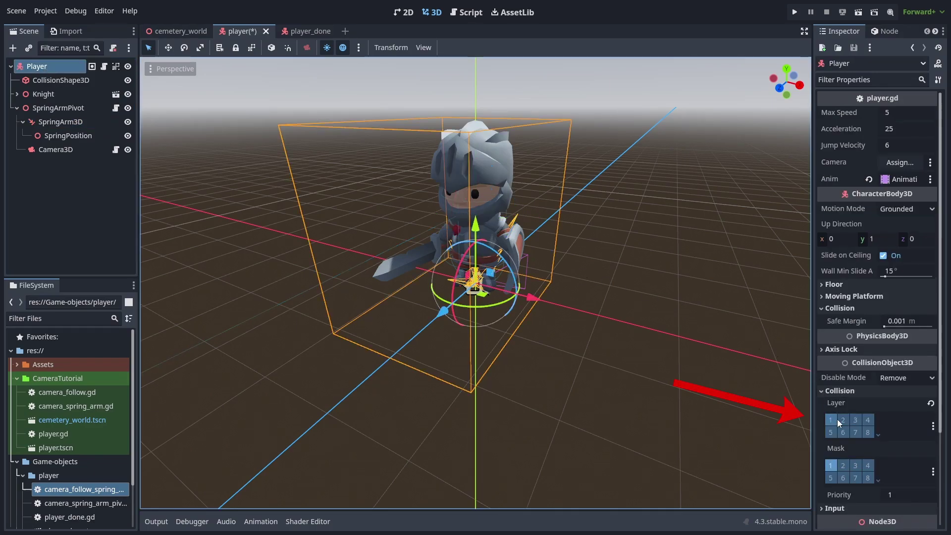
click(841, 421)
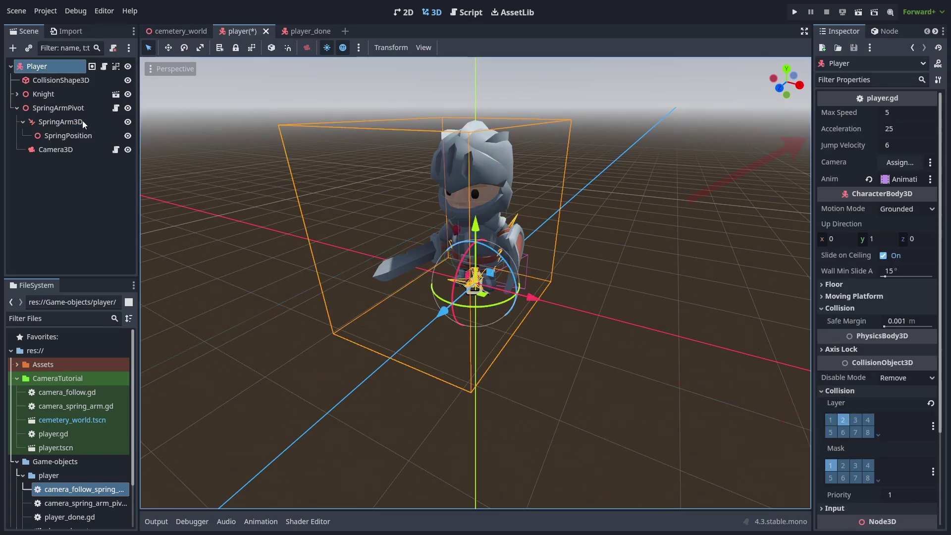
click(61, 122)
key(F5)
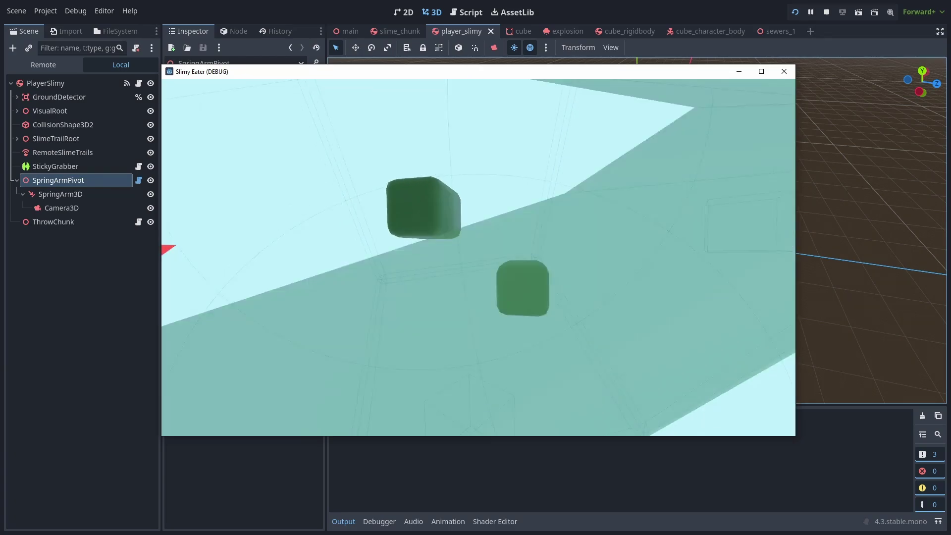
Make SpringArmPivot Top Level, check its global_position line, and playtest by moving and jumping.
key(F8)
click(83, 165)
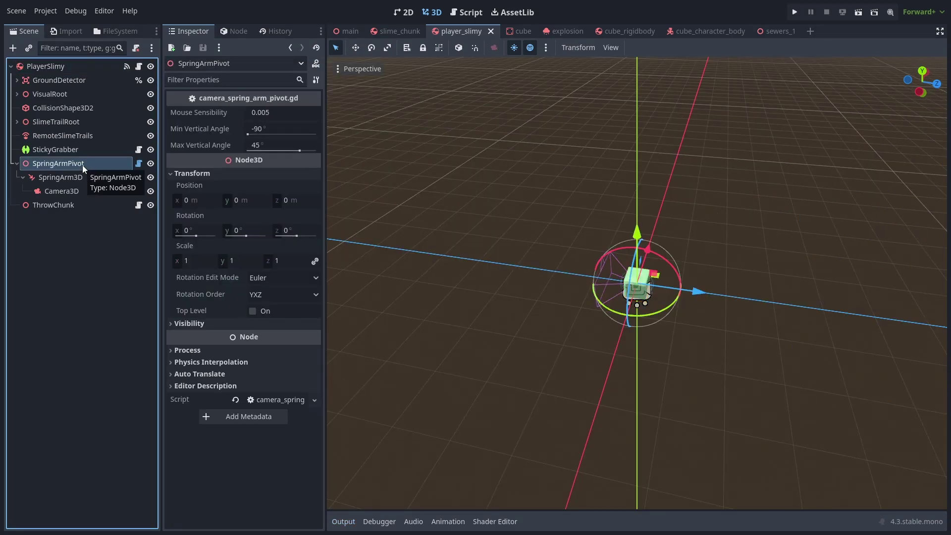
click(253, 311)
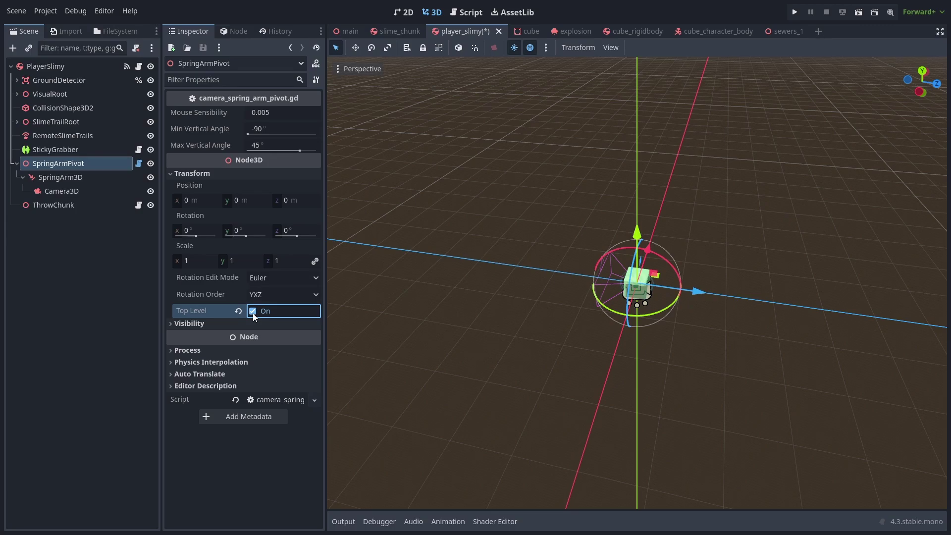
click(137, 164)
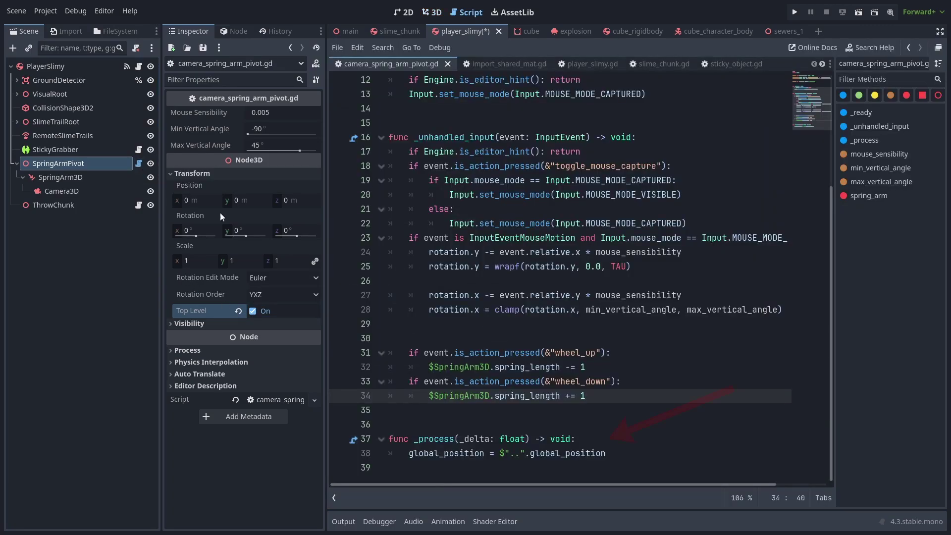
double_click(459, 454)
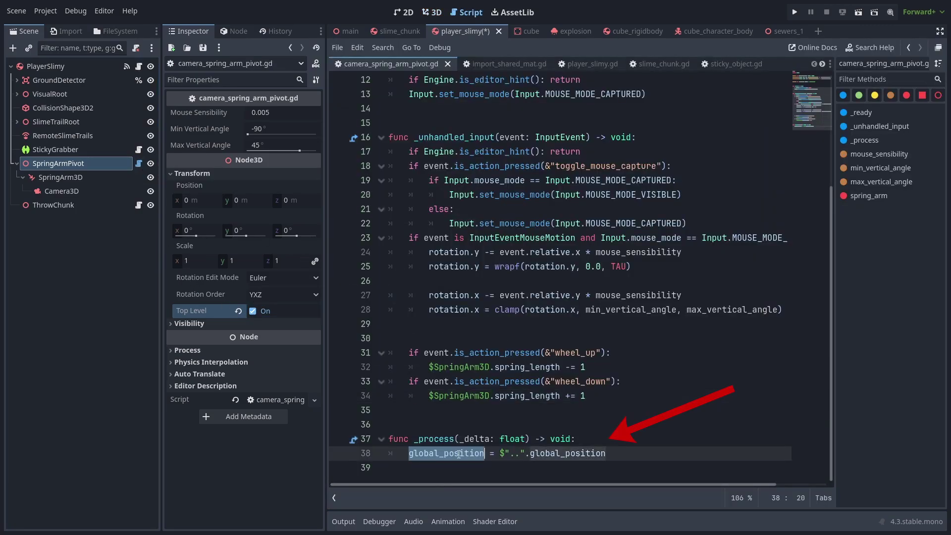
click(613, 457)
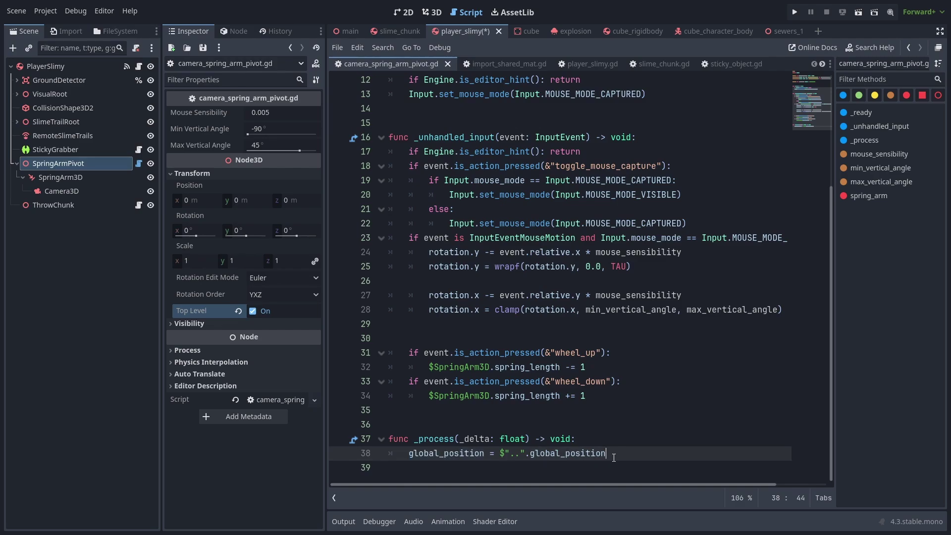
key(F5)
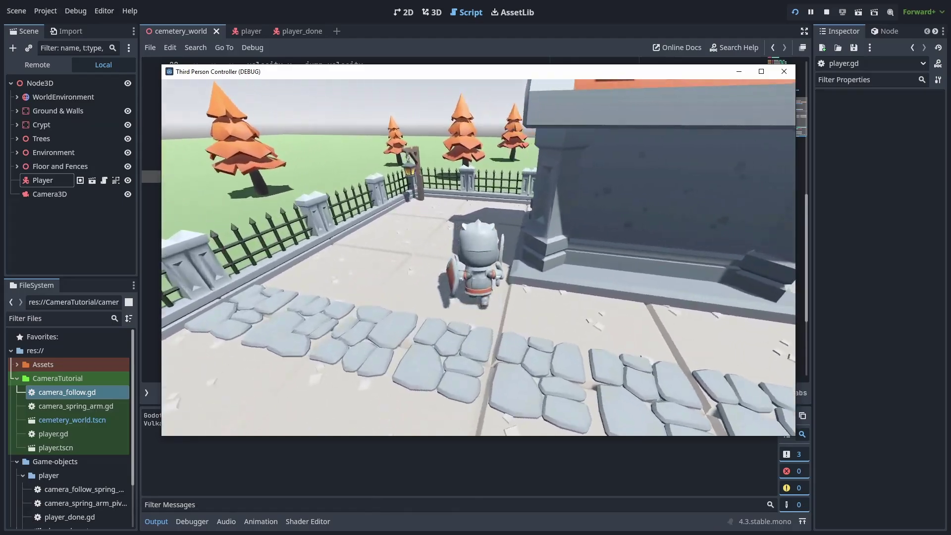
key(space)
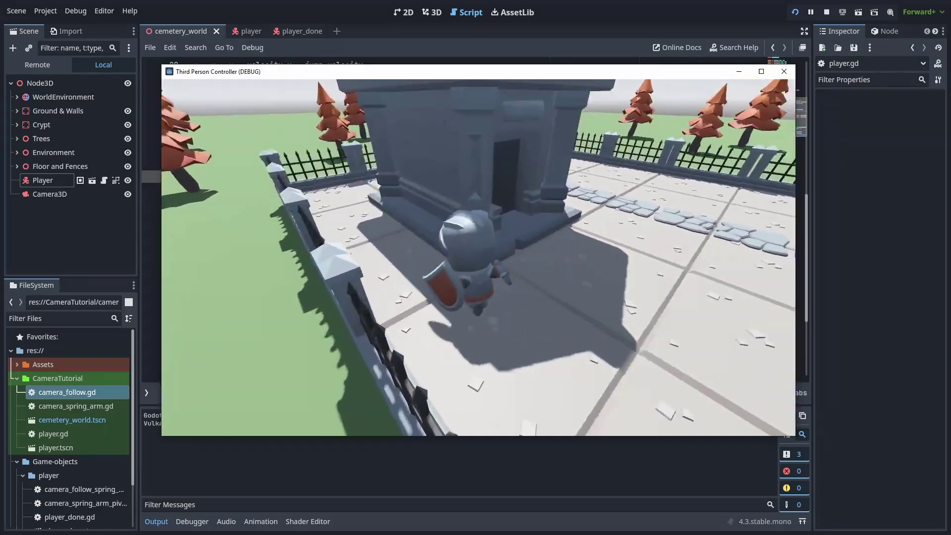